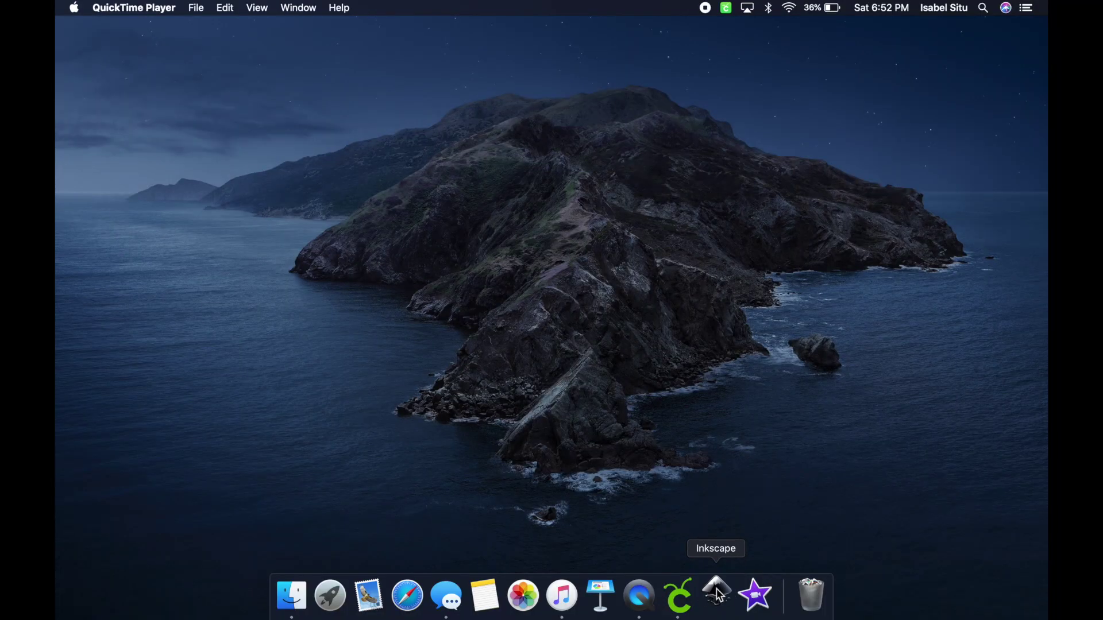
Step: Open Inkscape and add the text "TheCraftySitu" in the upper part of the blank page
left_click(717, 594)
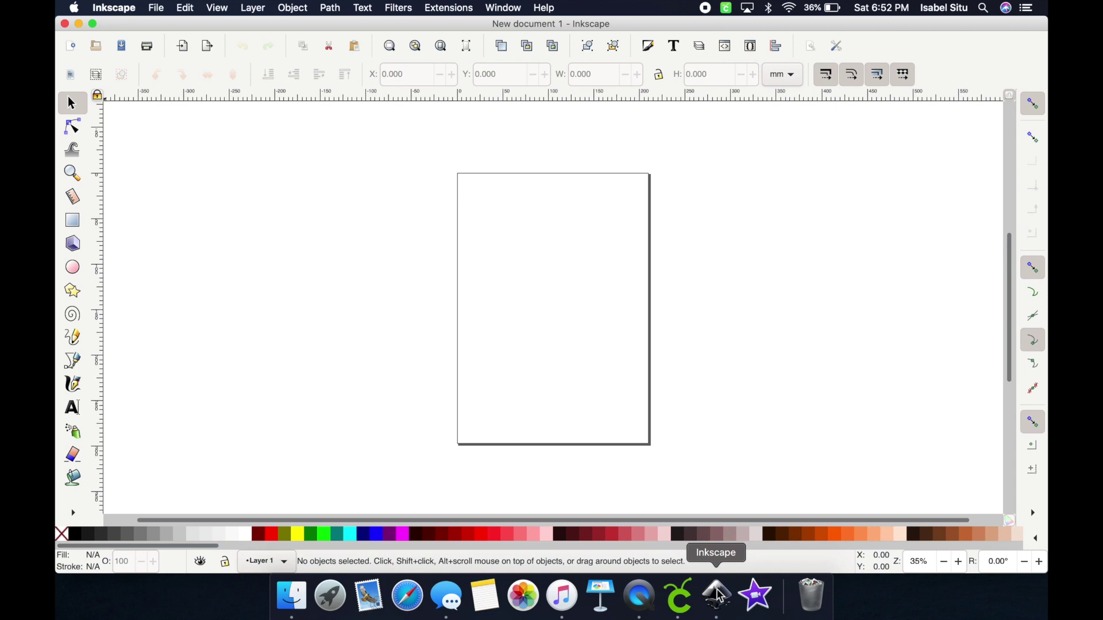
left_click(75, 417)
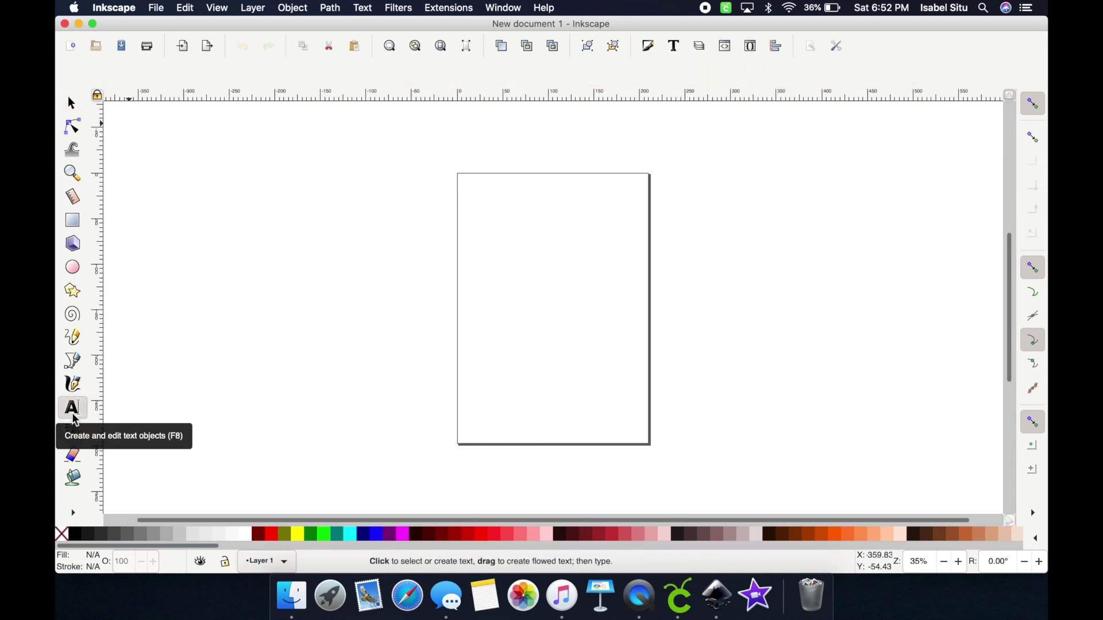
left_click(502, 237)
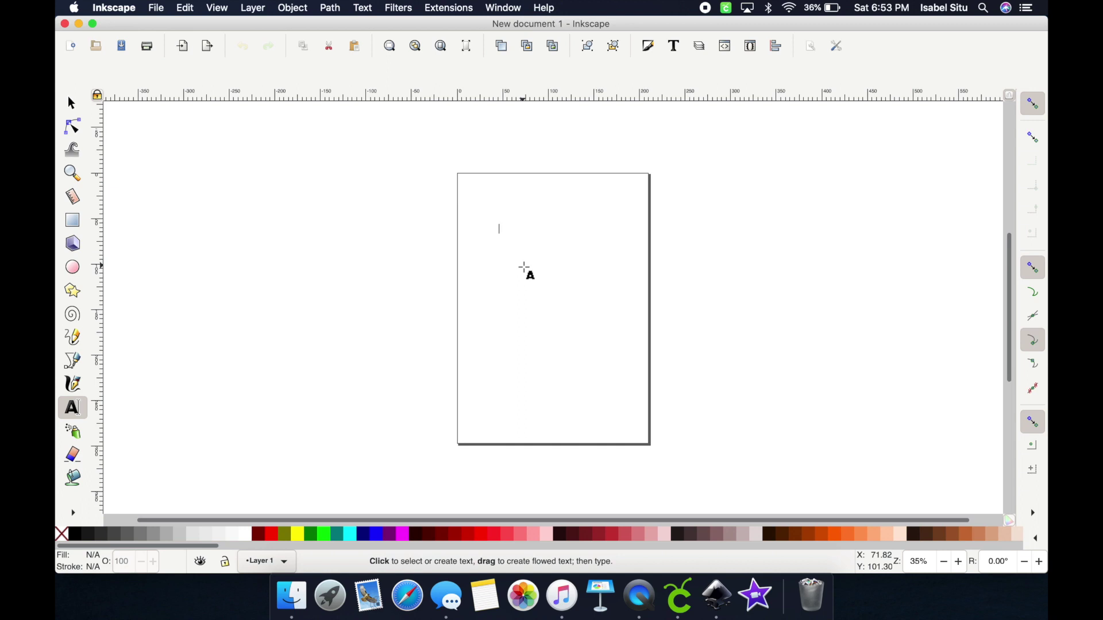
type("THECRAFTYST")
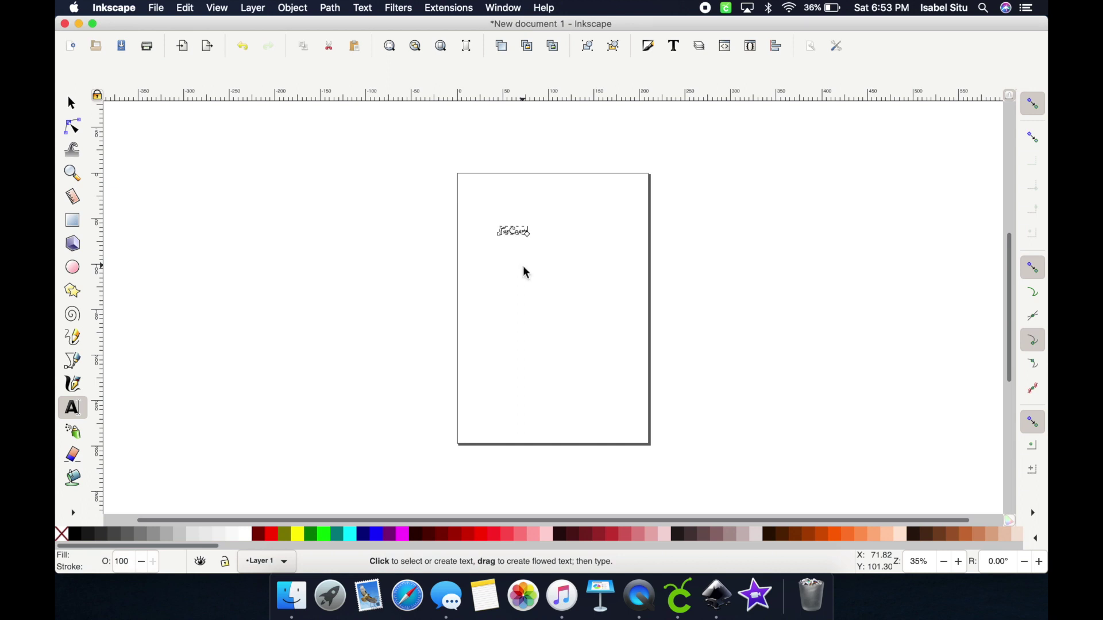
type("U")
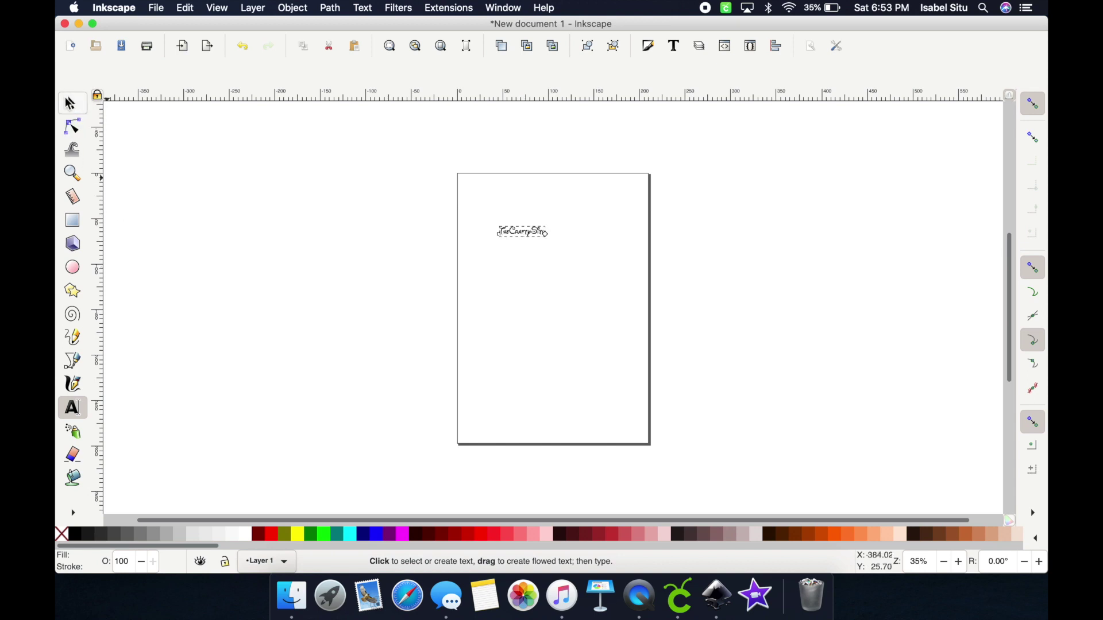
Step: Select the text object, browse the font families in the text and font settings, and choose the beloved font
left_click(73, 107)
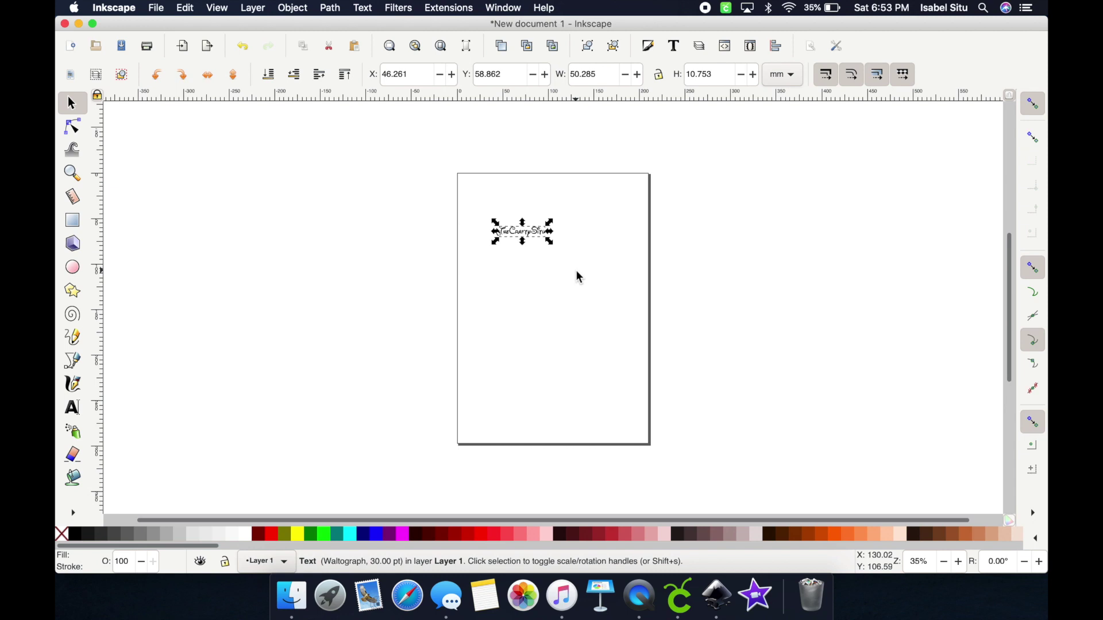
key("3")
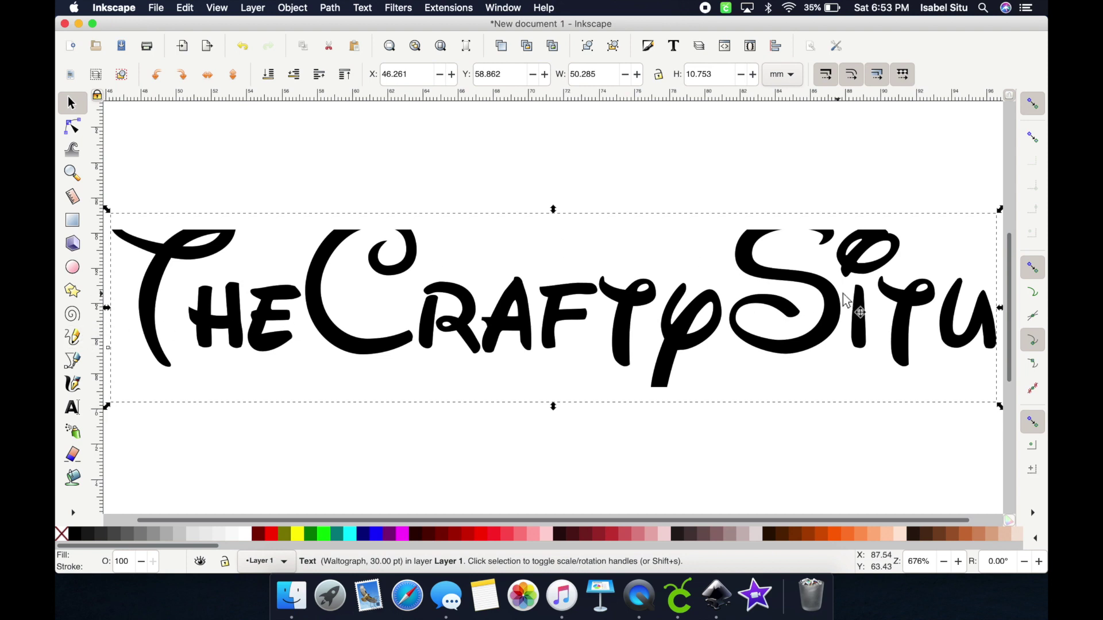
left_click(673, 49)
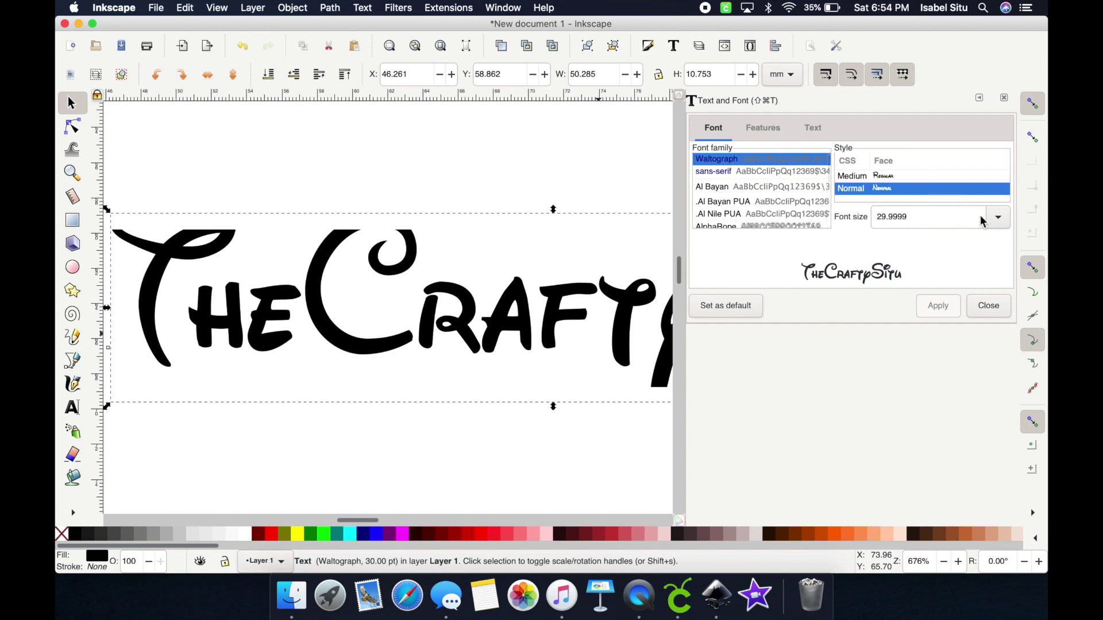
scroll(738, 211, "down", 3)
scroll(738, 211, "down", 2)
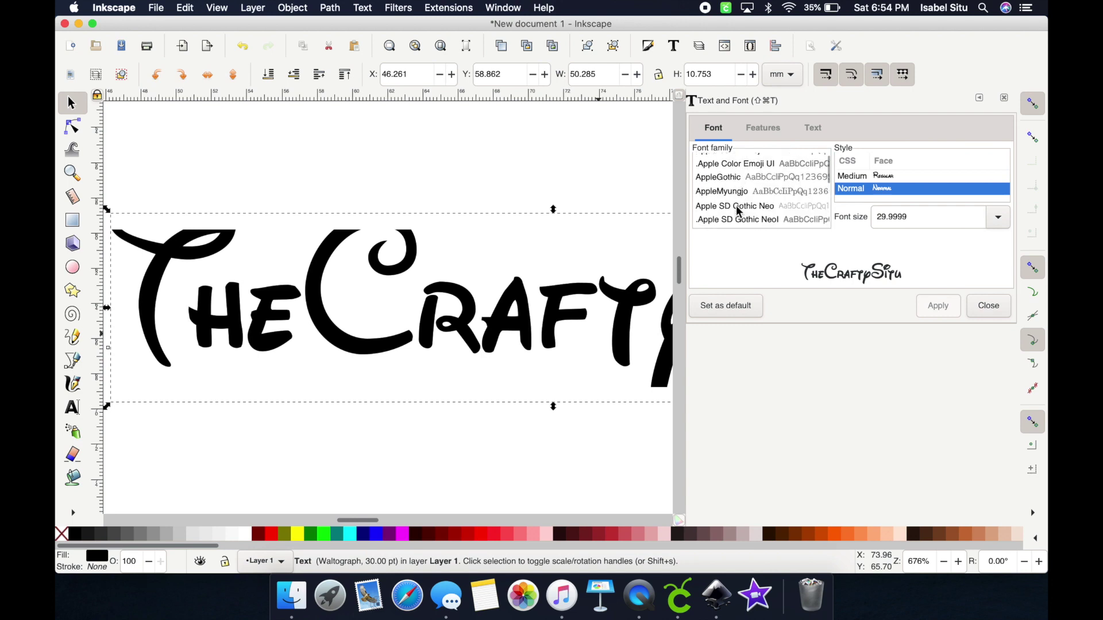
left_click(738, 191)
scroll(743, 213, "down", 2)
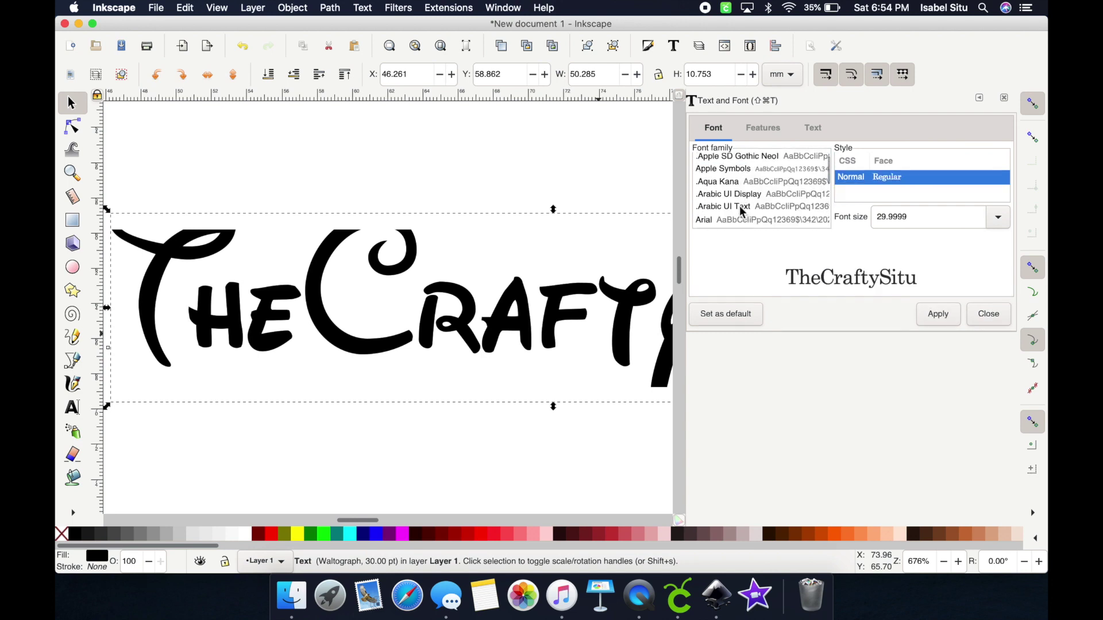
left_click(737, 206)
scroll(749, 218, "down", 8)
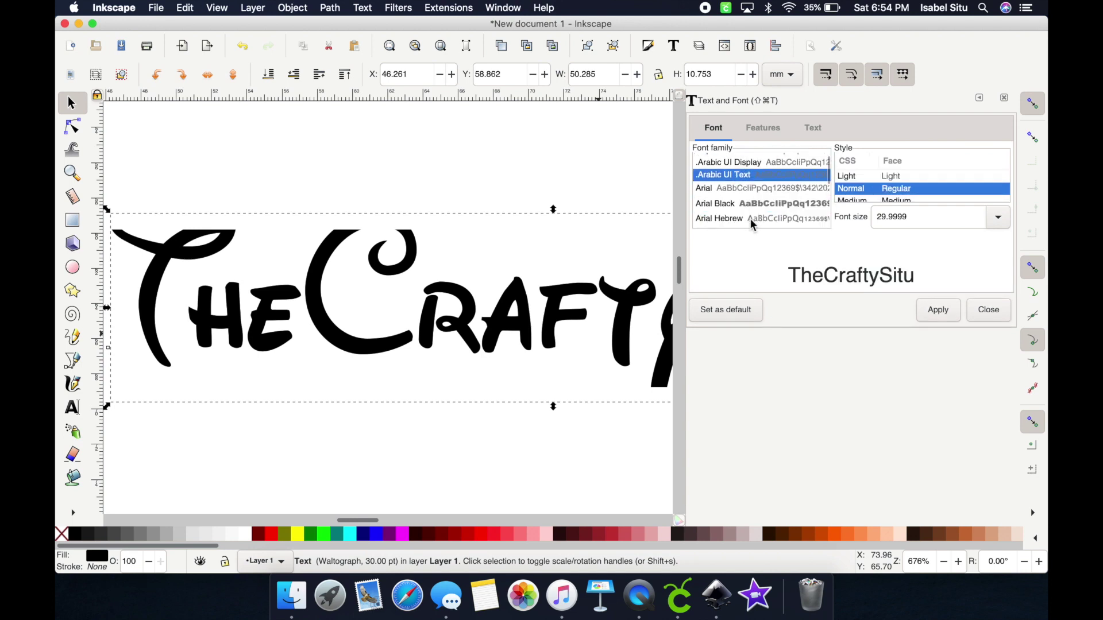
scroll(749, 224, "down", 1)
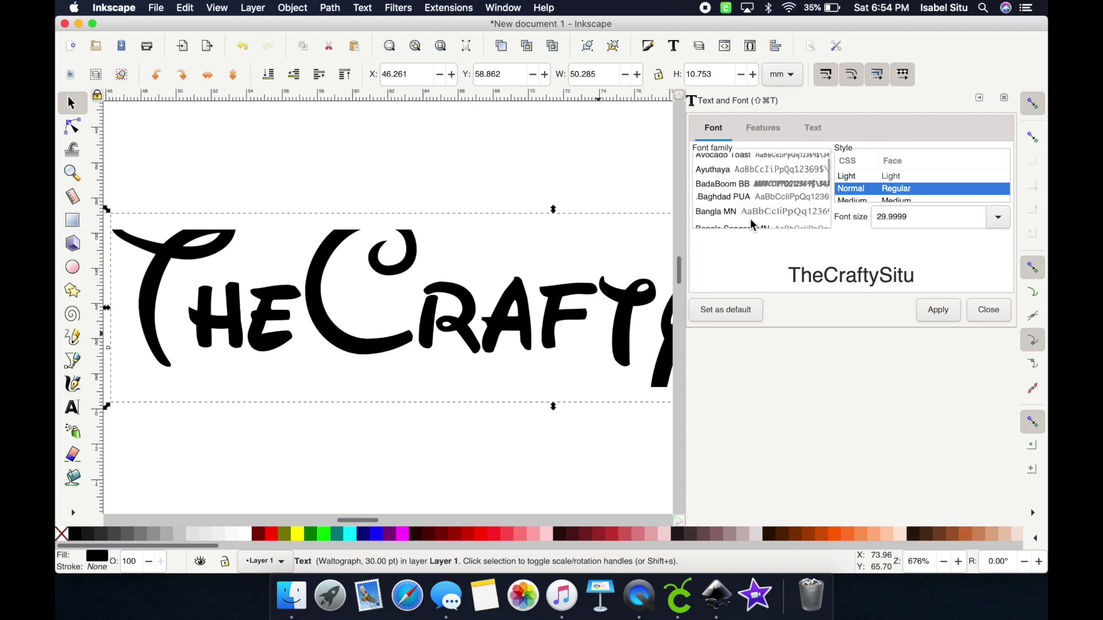
left_click(746, 212)
scroll(747, 215, "down", 5)
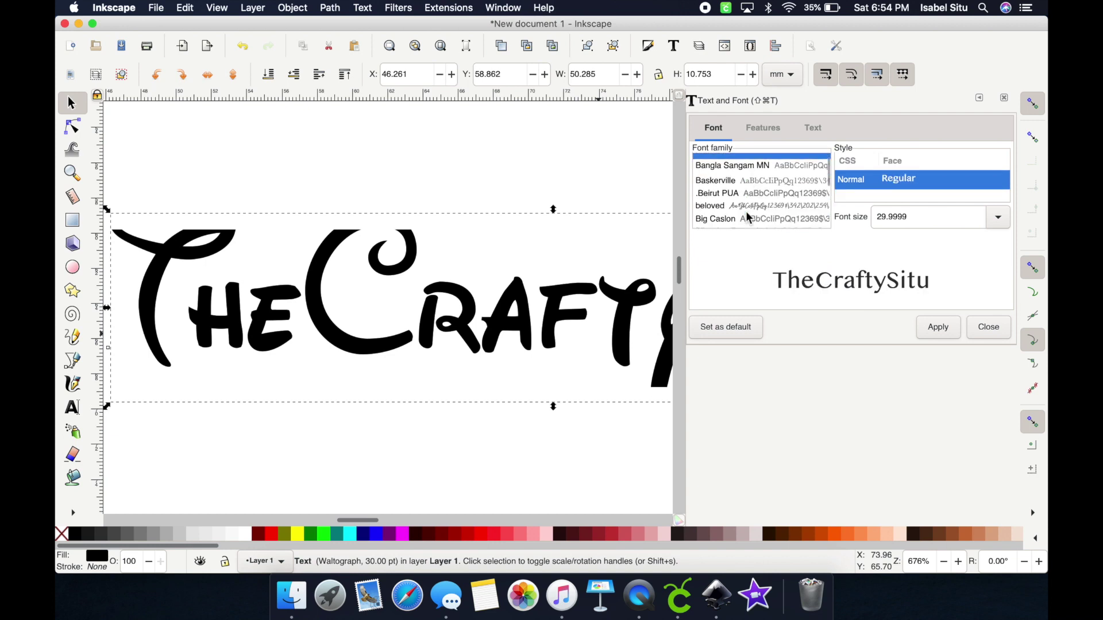
scroll(749, 218, "down", 4)
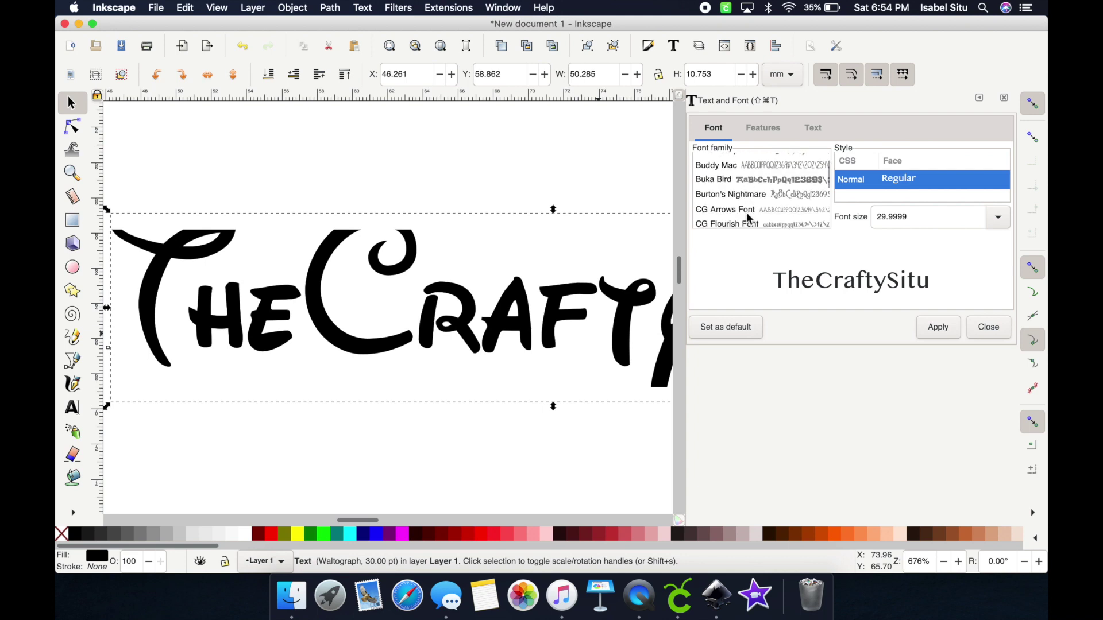
scroll(750, 217, "up", 4)
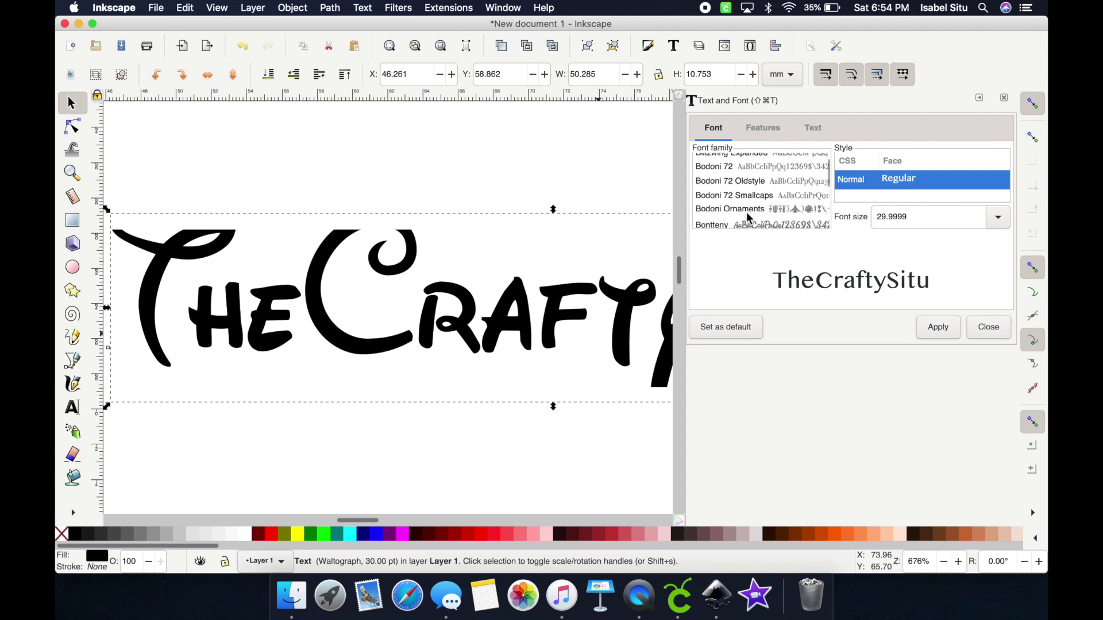
scroll(728, 201, "up", 3)
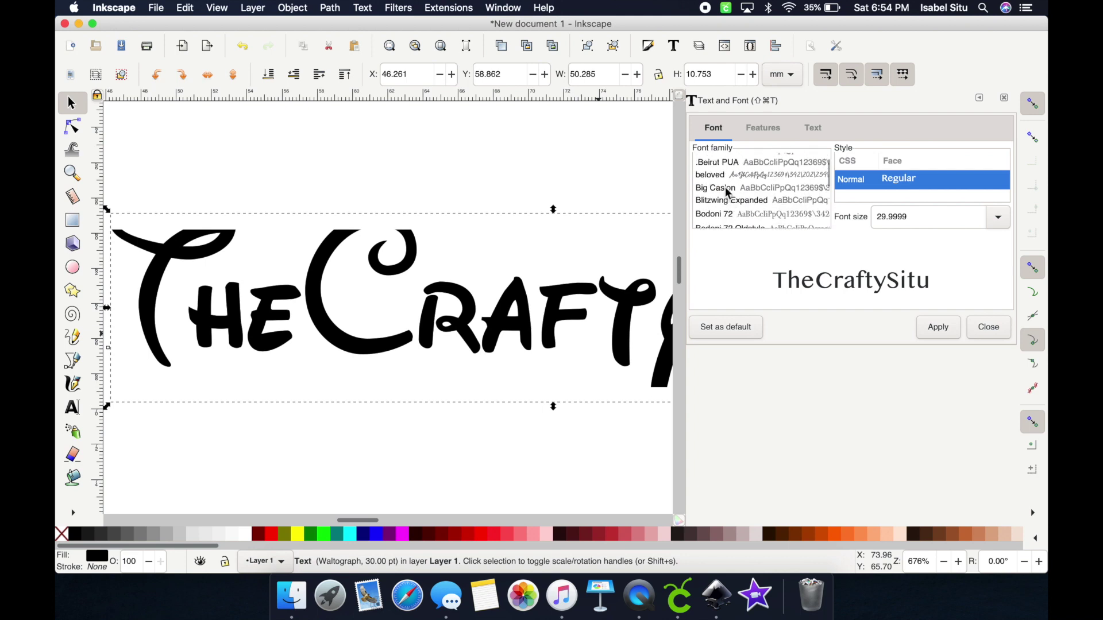
left_click(722, 175)
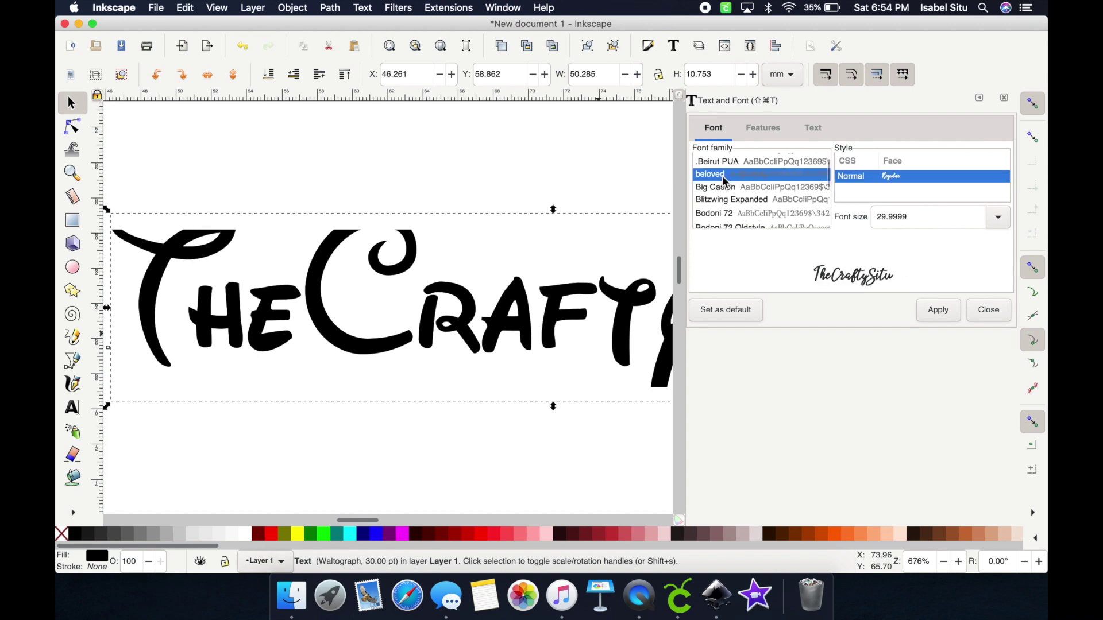
Step: Set the font size to 72, apply the font settings to the text and close them
left_click(1000, 220)
left_click(994, 216)
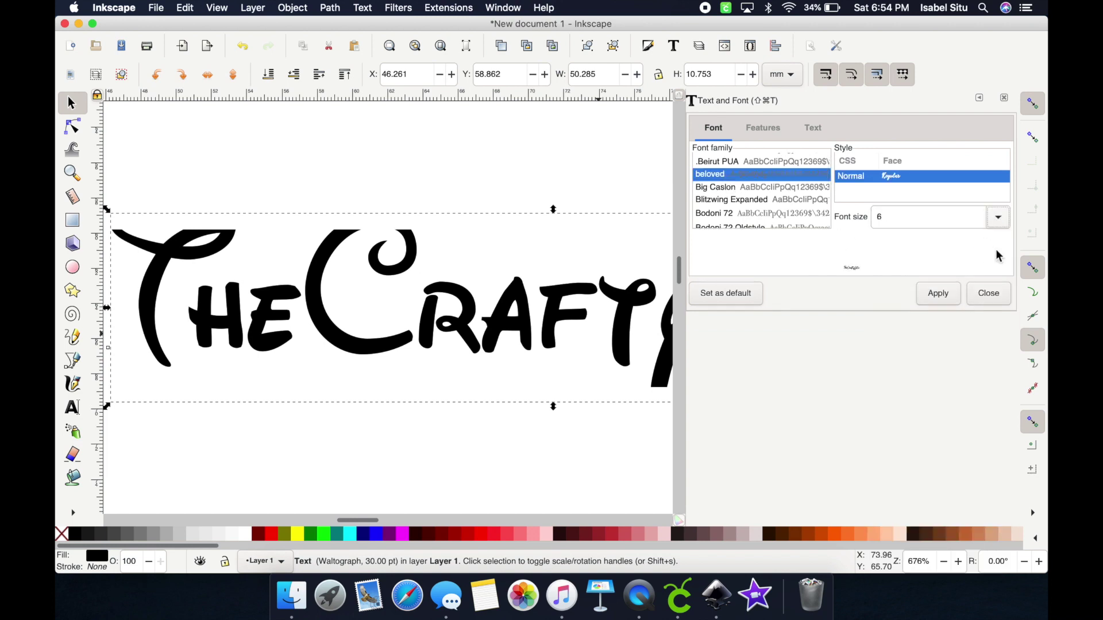
left_click(995, 217)
left_click(892, 547)
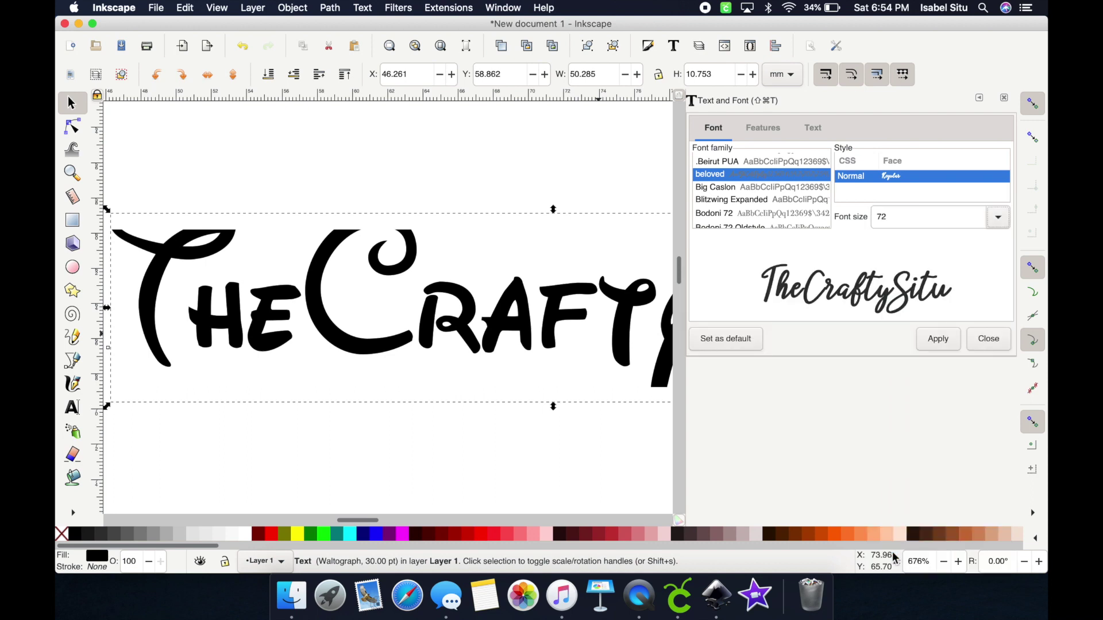
left_click(946, 339)
left_click(1005, 100)
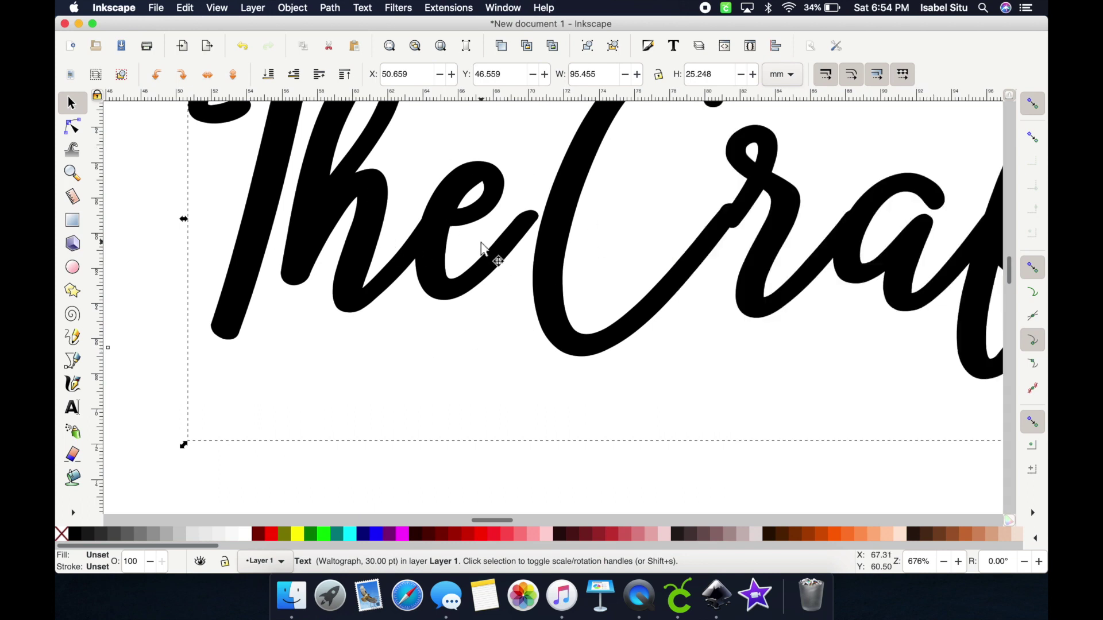
Step: Convert the whole "TheCraftySitu" text object to paths with Object to Path
key("3")
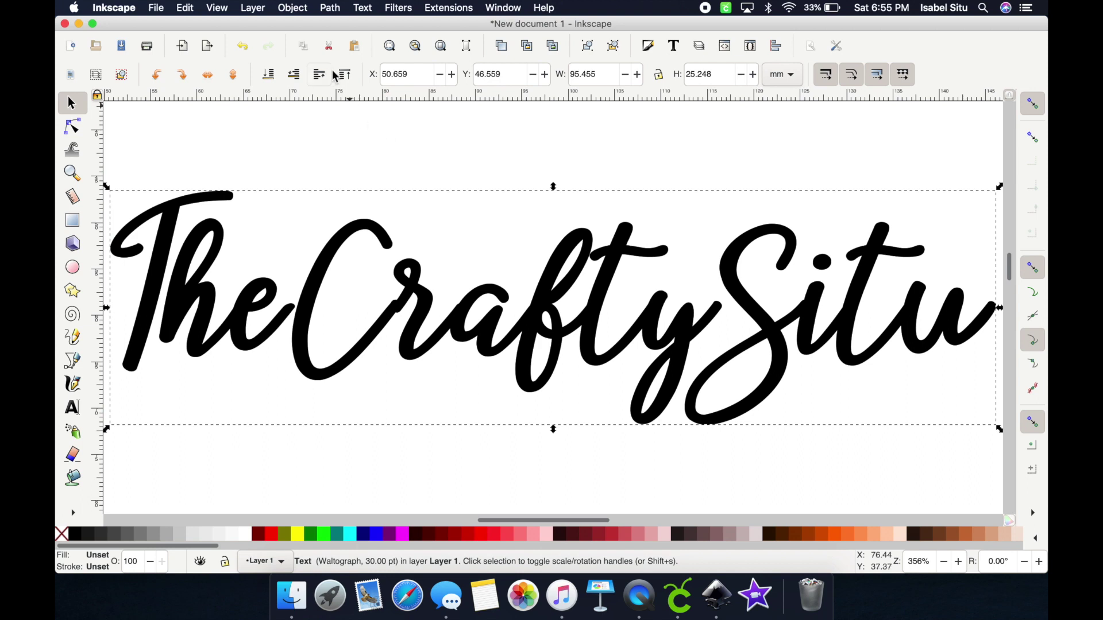
left_click(336, 11)
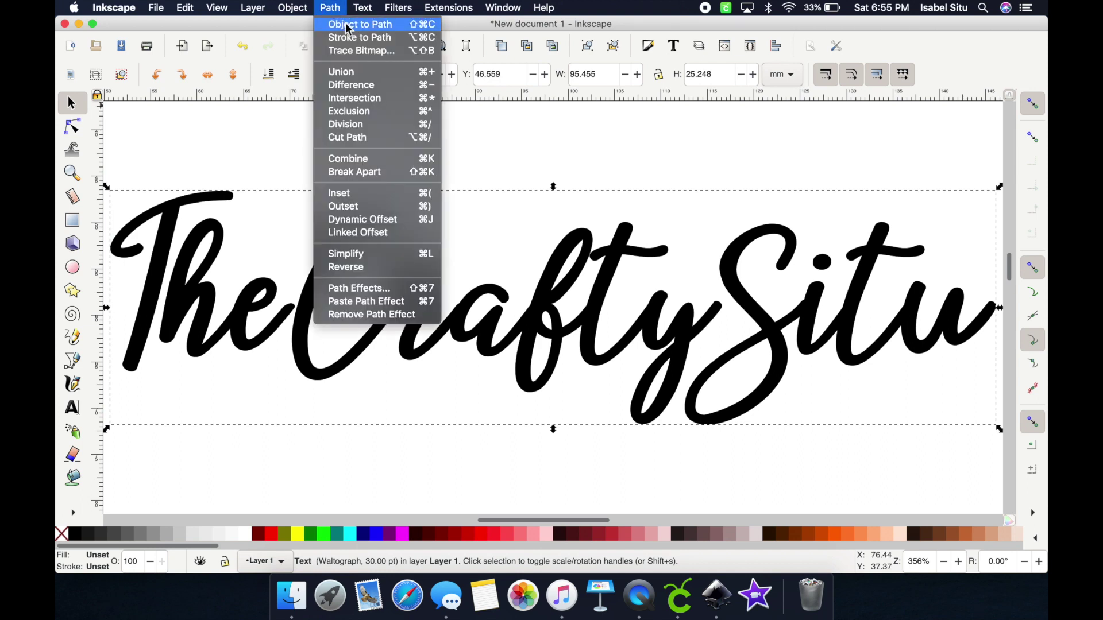
left_click(348, 26)
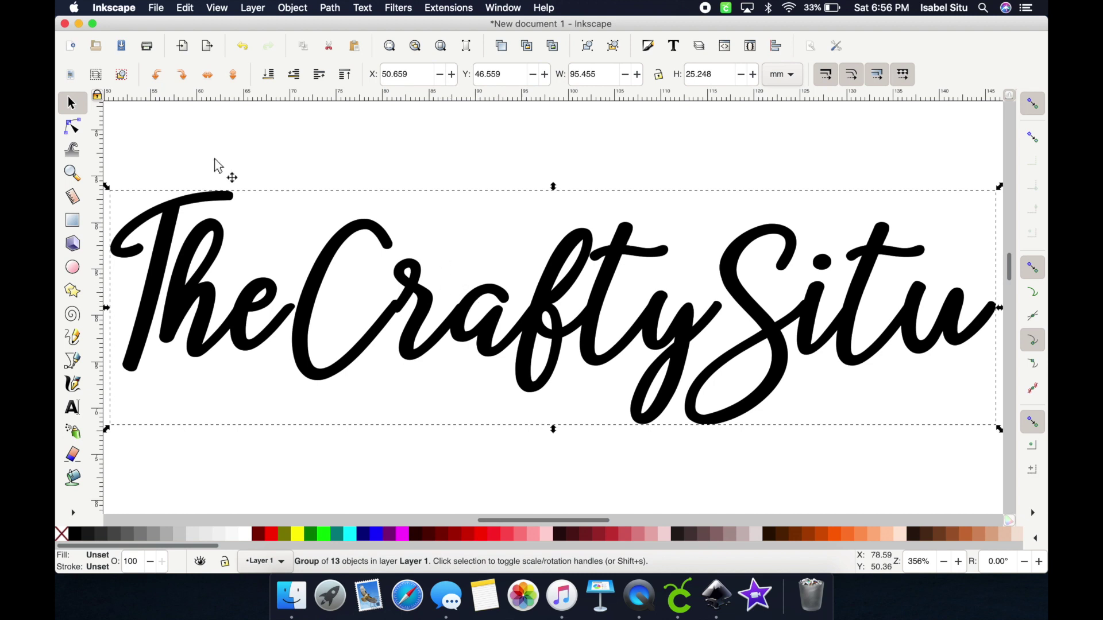
Step: Check individual letters as separate paths in node editing, and merge the T, h and e of "The" with Union
left_click(70, 129)
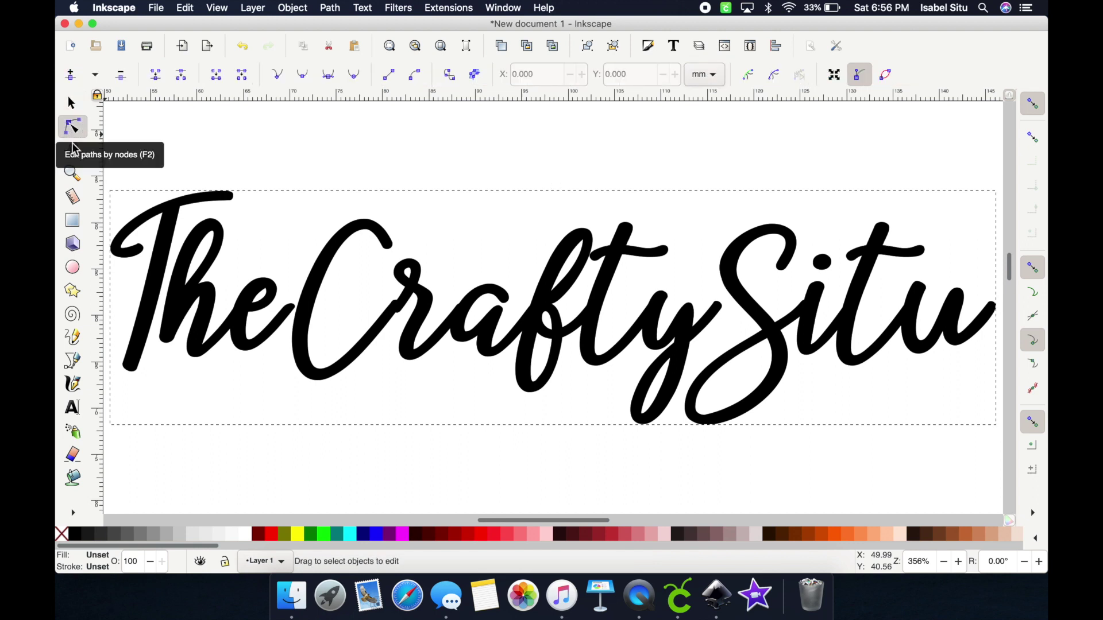
left_click(164, 281)
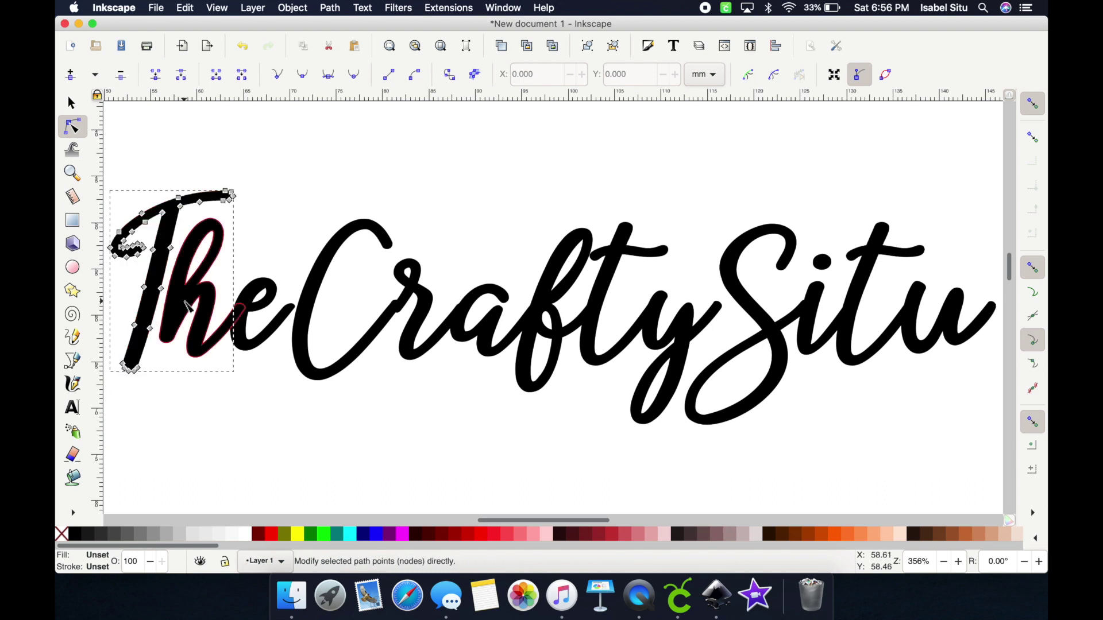
left_click(274, 324)
left_click(310, 356)
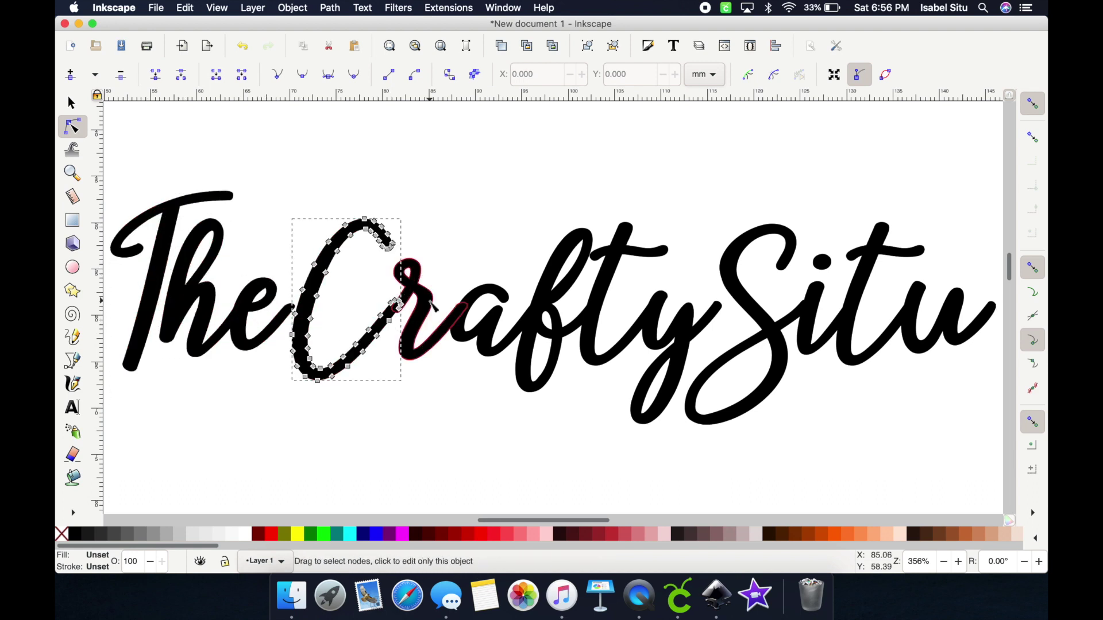
left_click(409, 327)
left_click(161, 280)
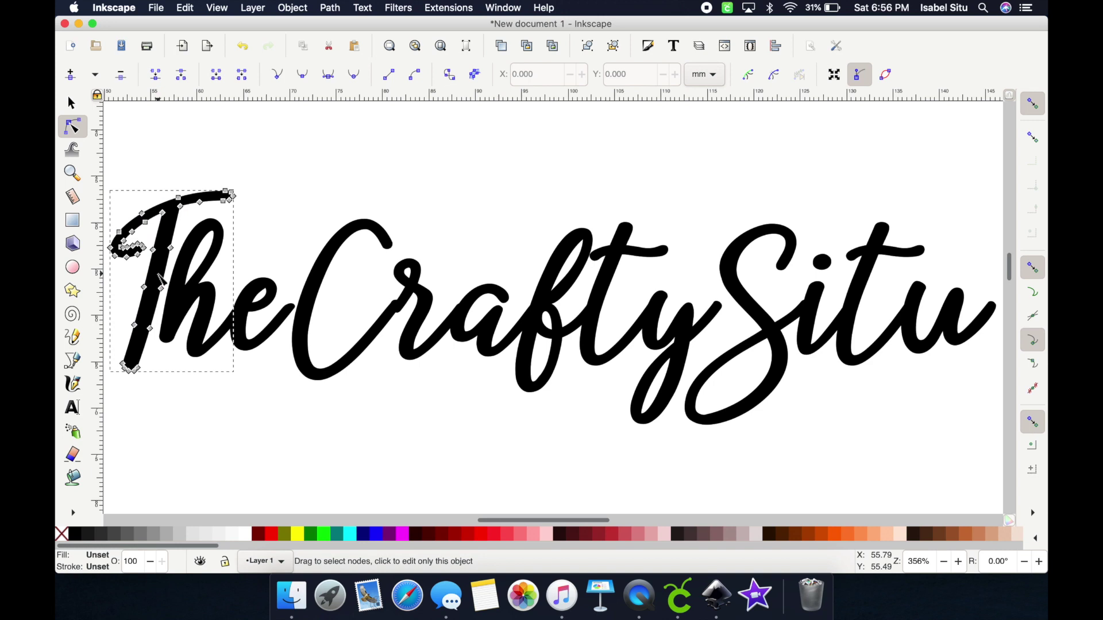
left_click(207, 302, "shift")
left_click(261, 299, "shift")
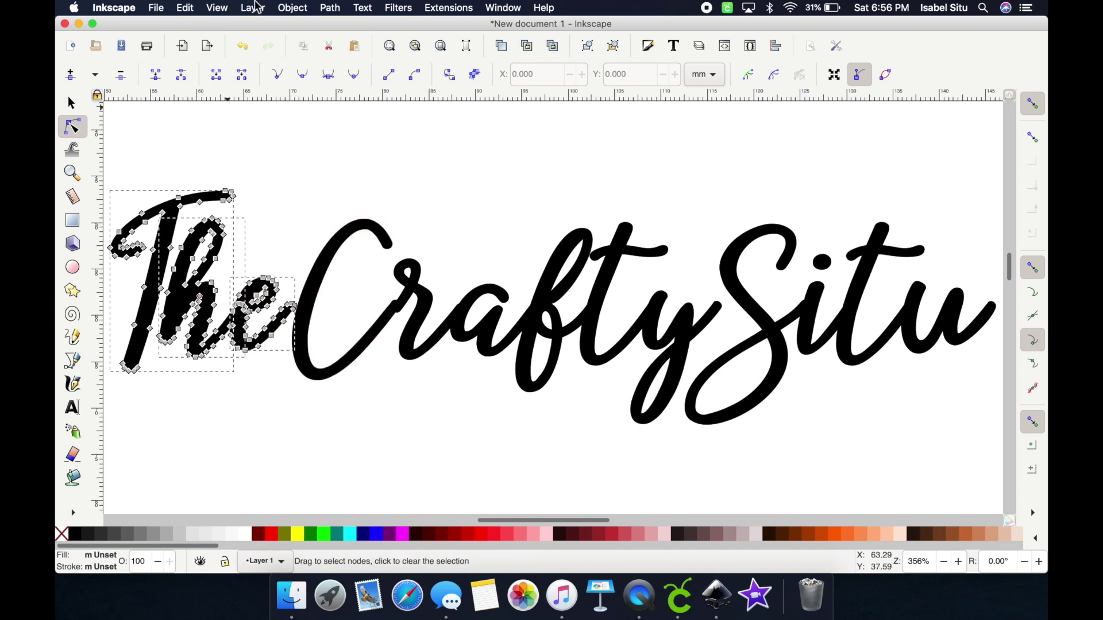
left_click(343, 7)
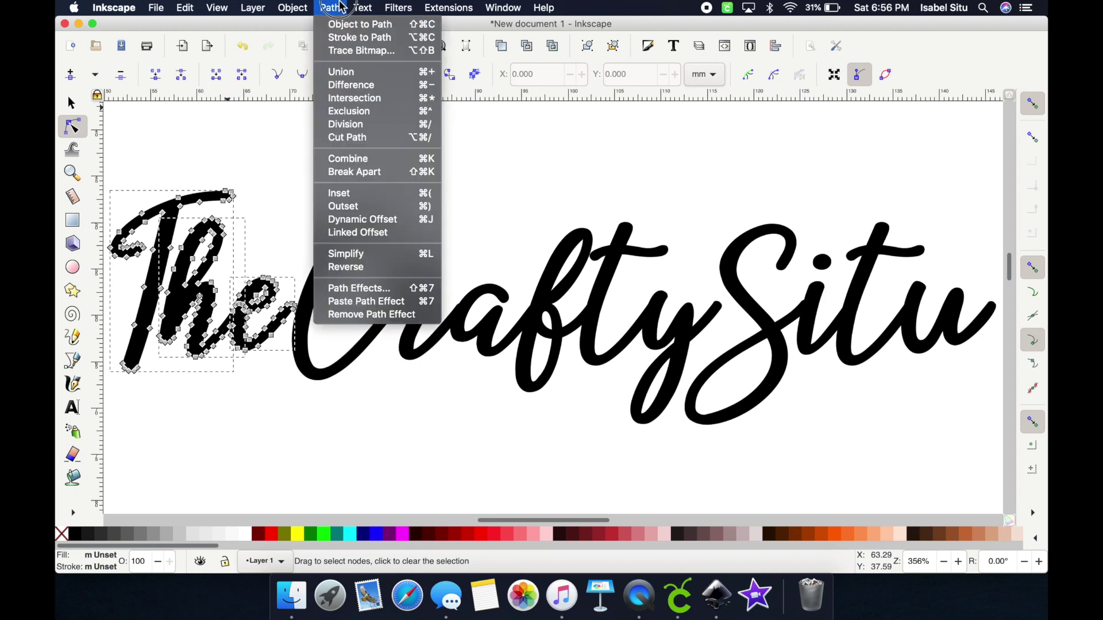
left_click(356, 75)
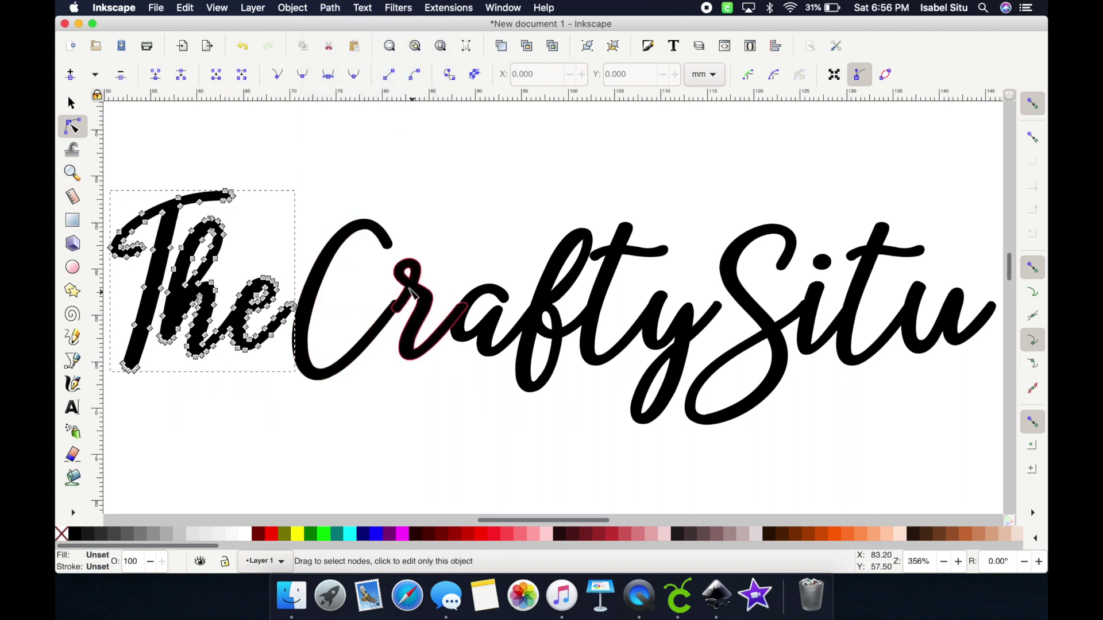
Step: Select the letter C and move it slightly toward the r, to about X 70.48 mm, Y 49.76 mm
left_click(392, 318)
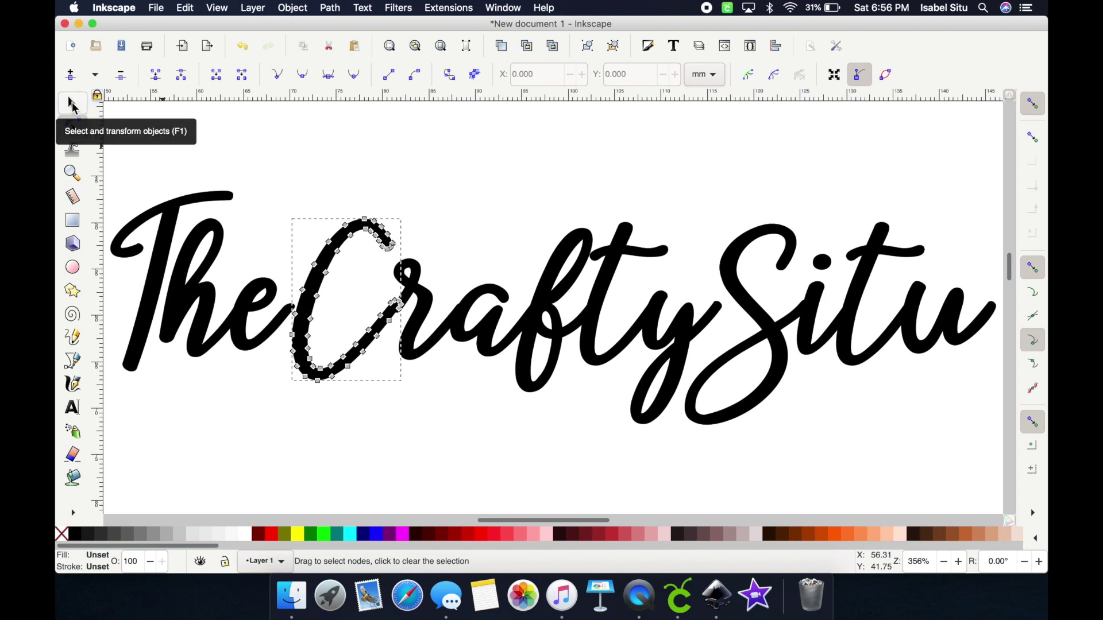
left_click(72, 105)
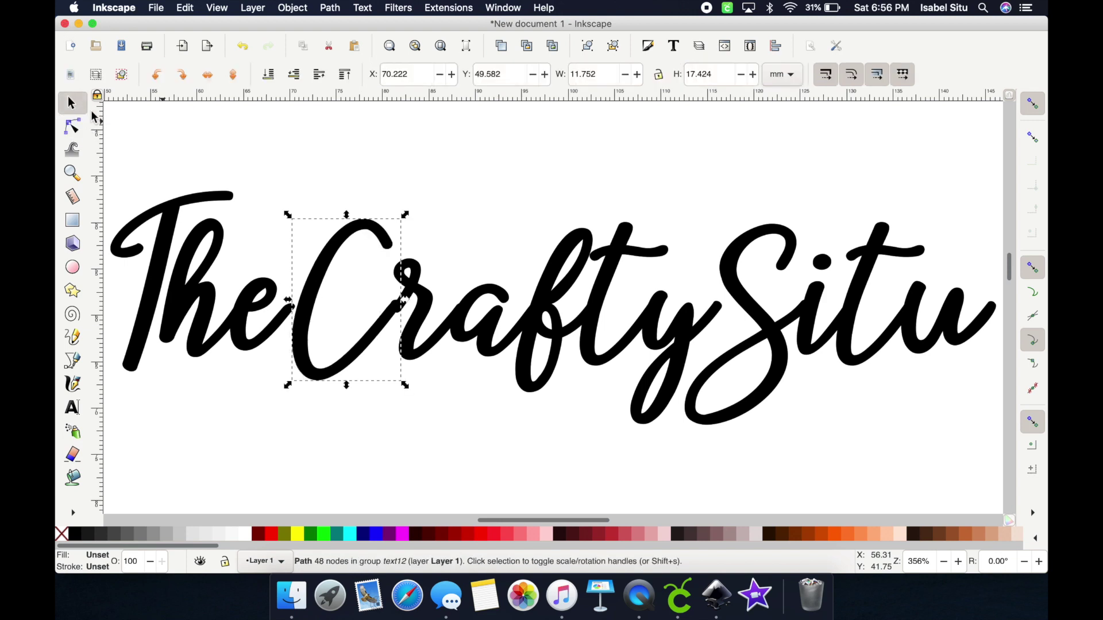
left_click_drag(390, 319, 393, 321)
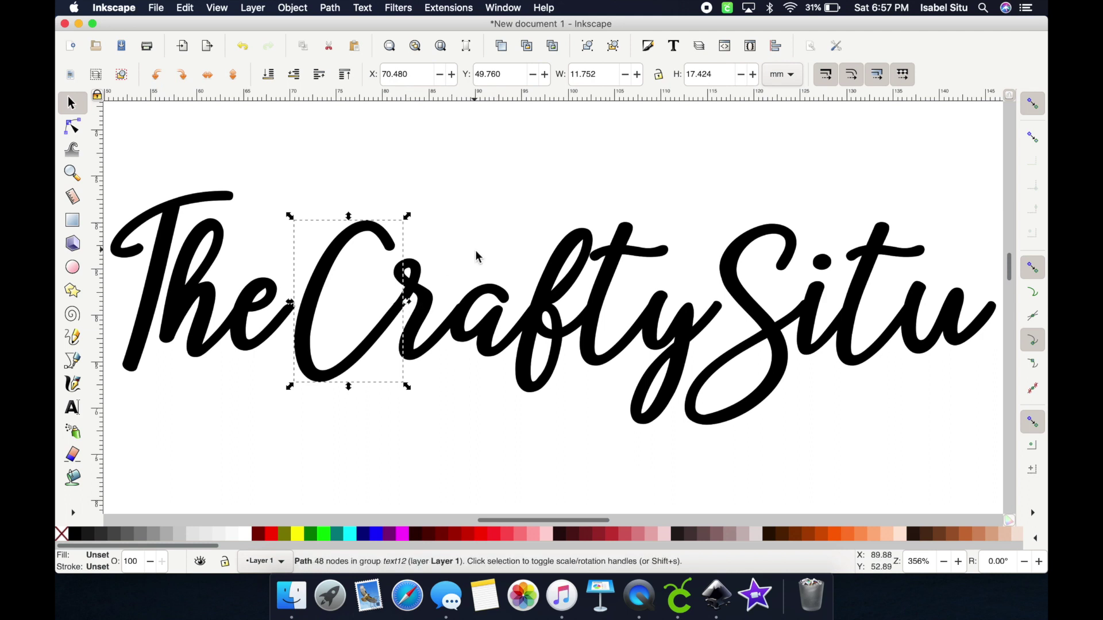
Step: Select the letters of "CraftySitu" together with the merged "The" and merge them all into one path with Union
left_click(76, 129)
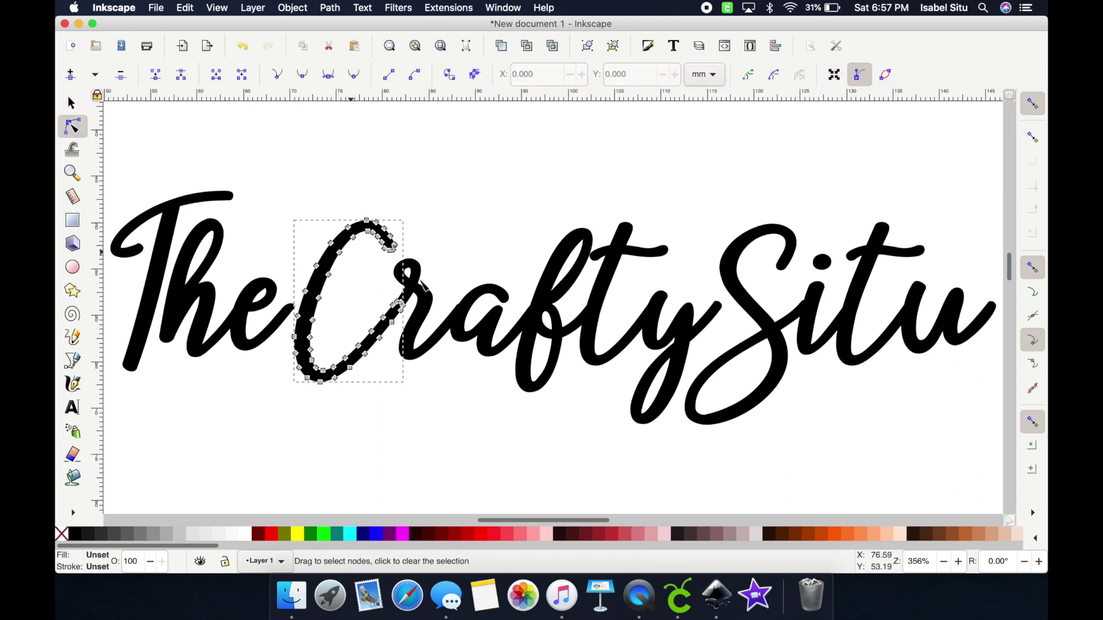
left_click(432, 320, "shift")
left_click(498, 330, "shift")
left_click(553, 348, "shift")
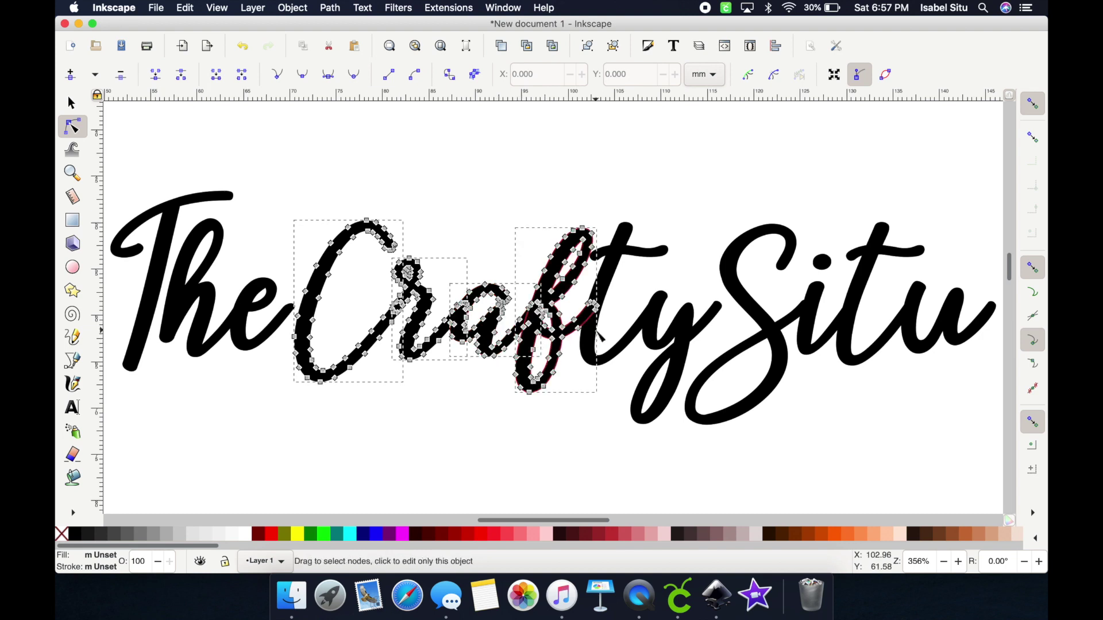
left_click(616, 275, "shift")
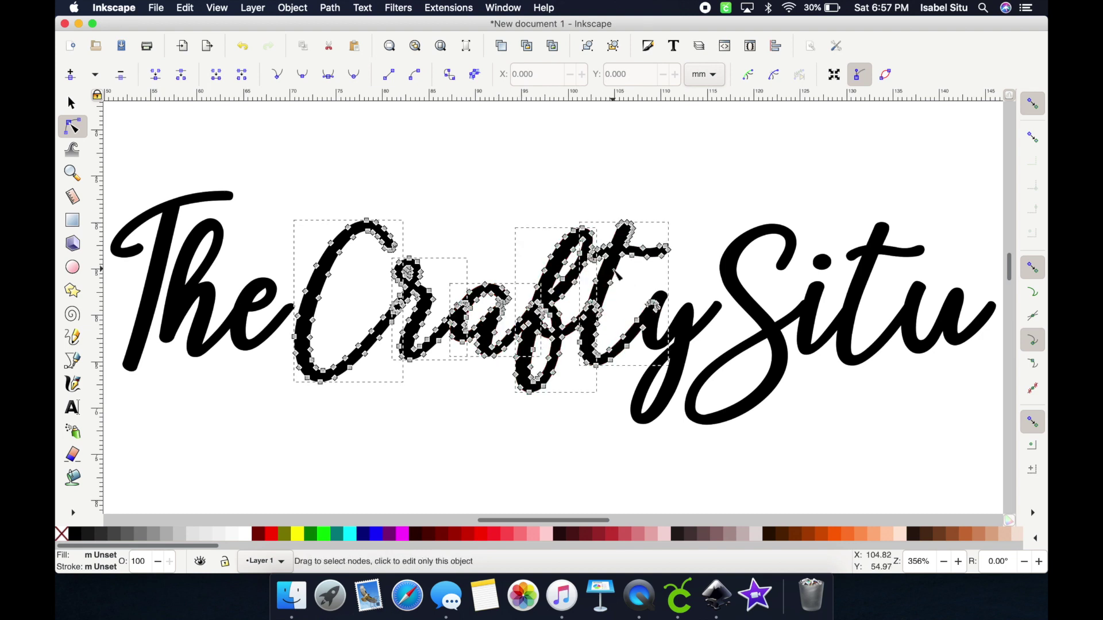
left_click(681, 328, "shift")
left_click(769, 314, "shift")
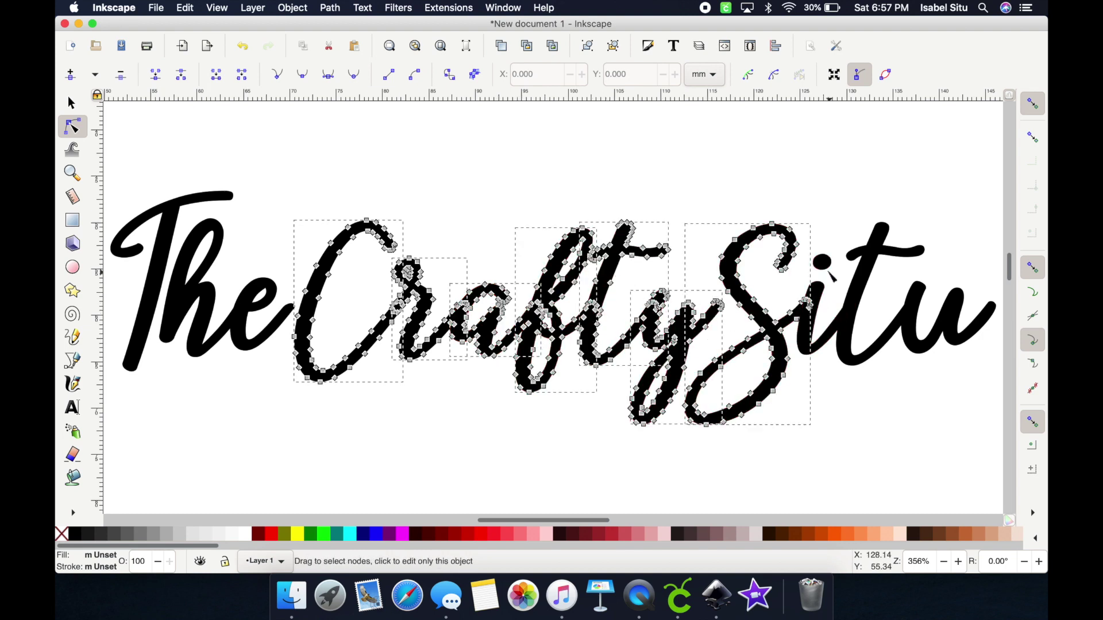
left_click(807, 313, "shift")
left_click(866, 290, "shift")
left_click(918, 300, "shift")
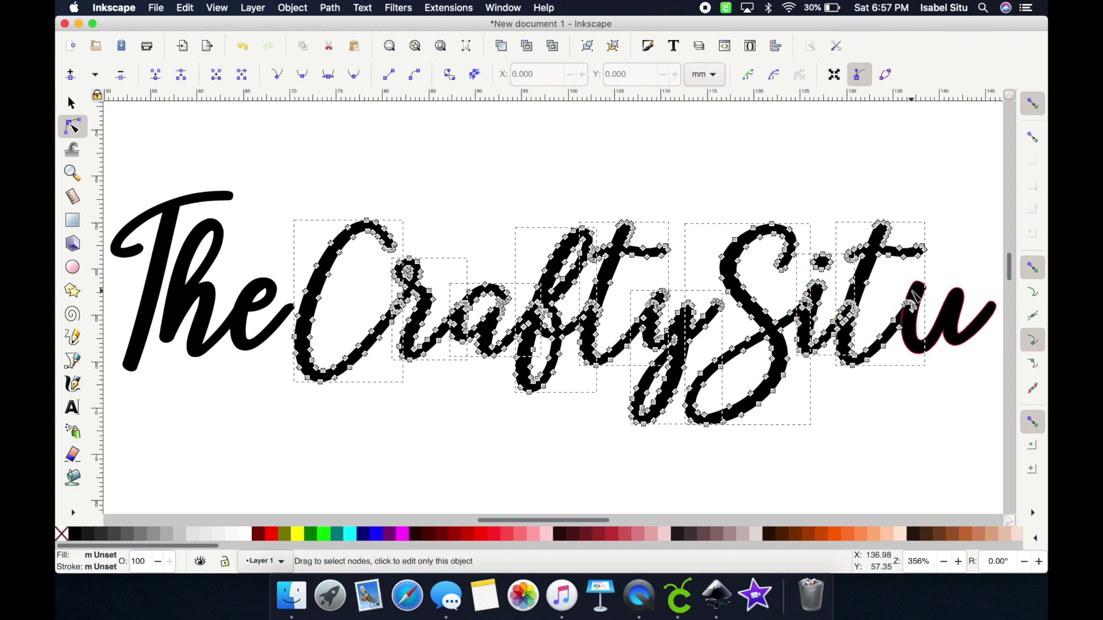
left_click(195, 298, "shift")
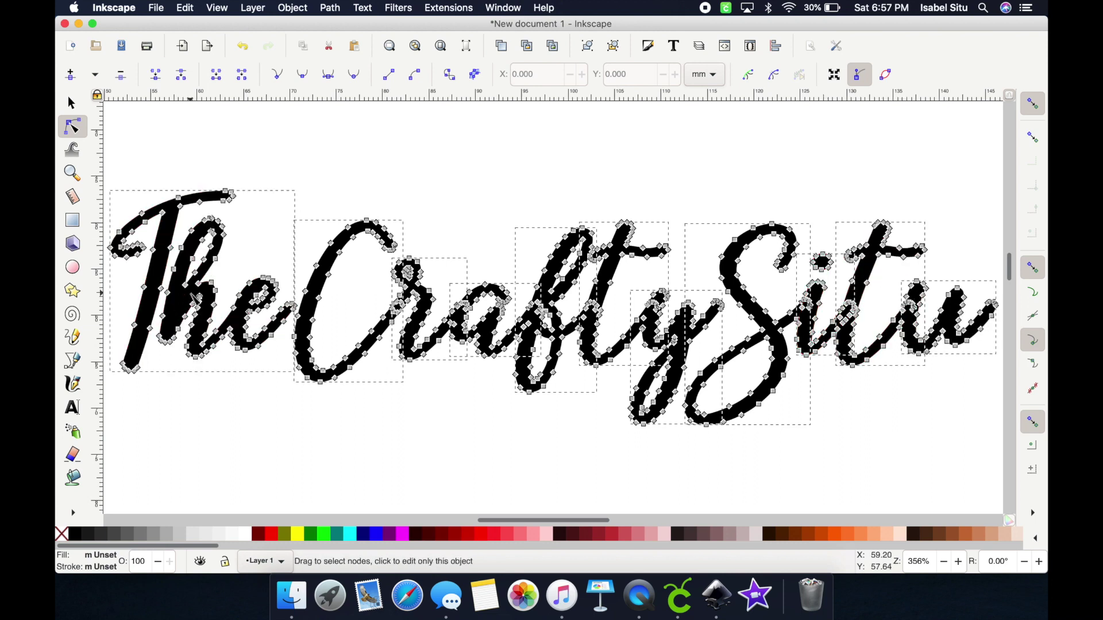
left_click(331, 8)
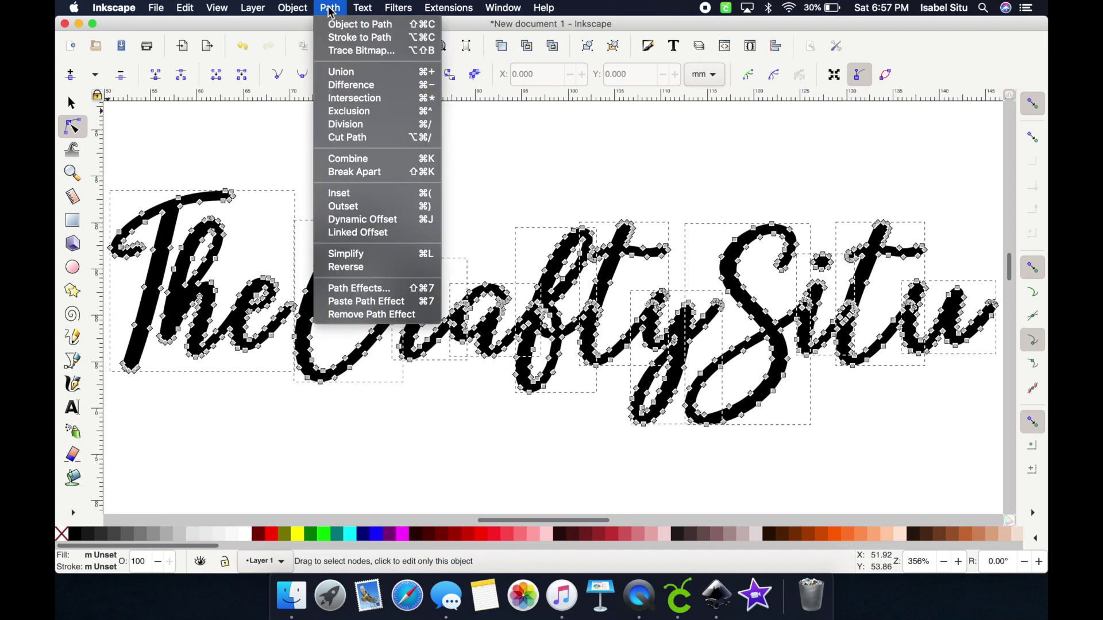
left_click(352, 72)
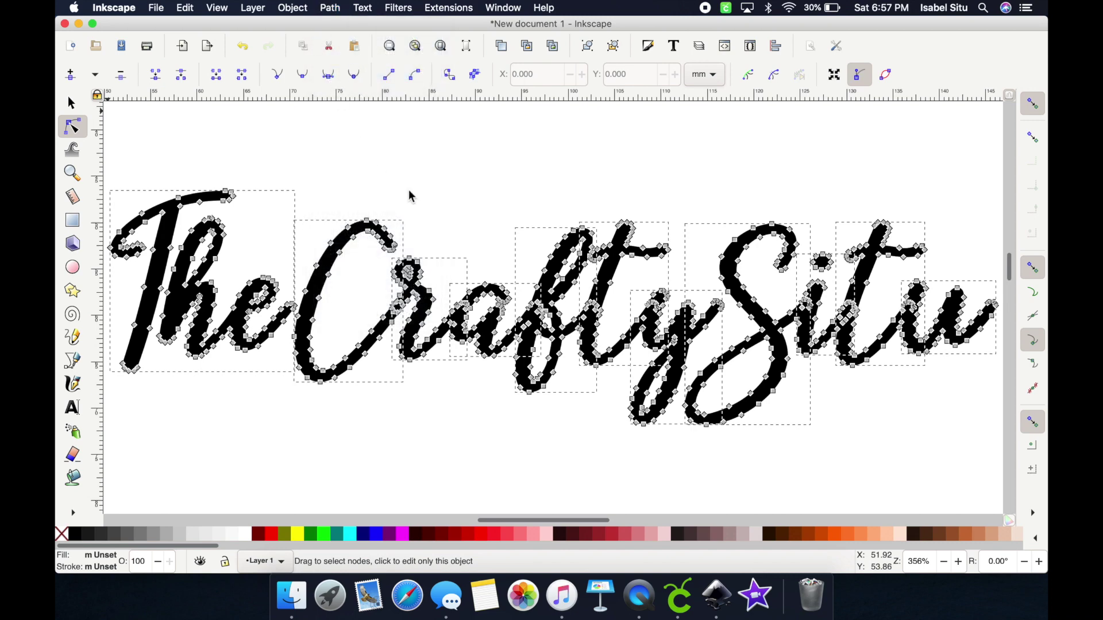
key("ctrl+shift+c")
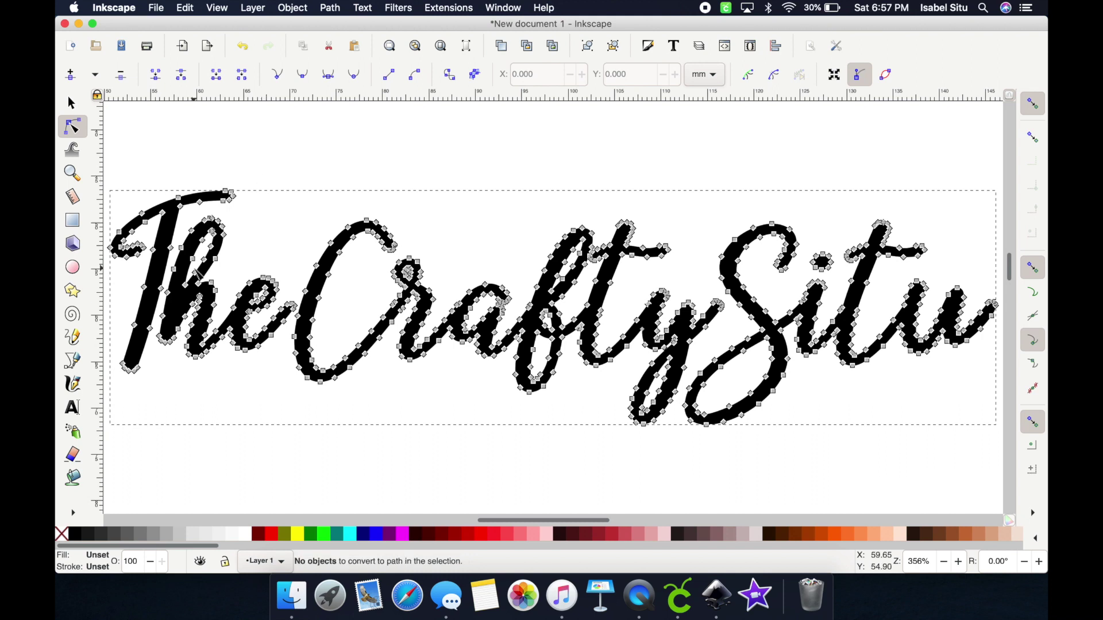
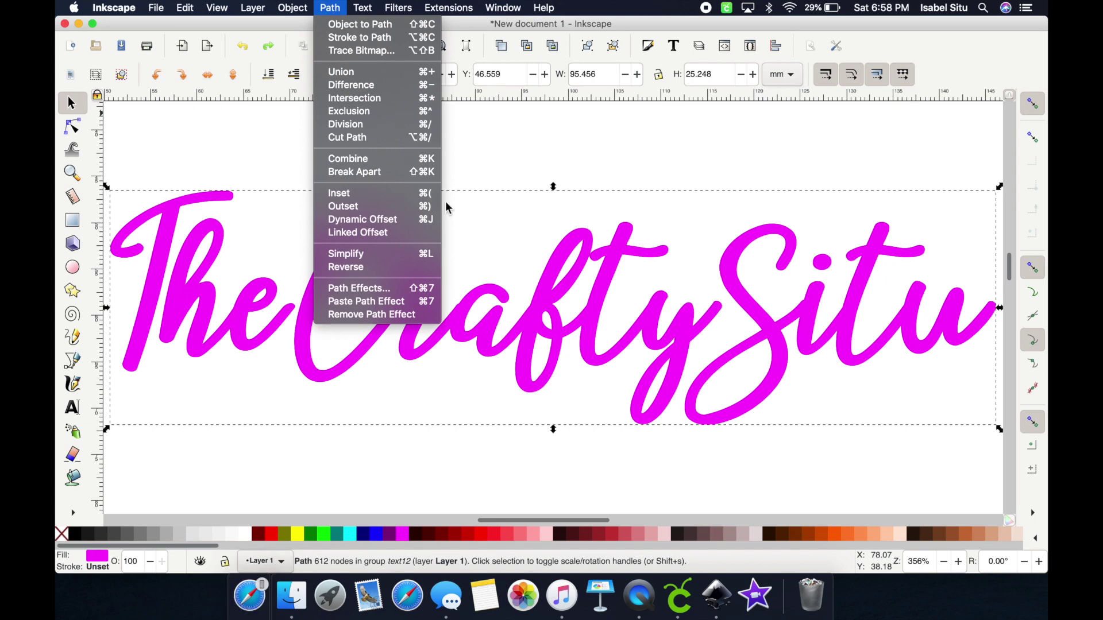
Step: Apply a Dynamic Offset to the magenta lettering, turn snapping off and pull the offset outward by about 3.7 pt
left_click(420, 220)
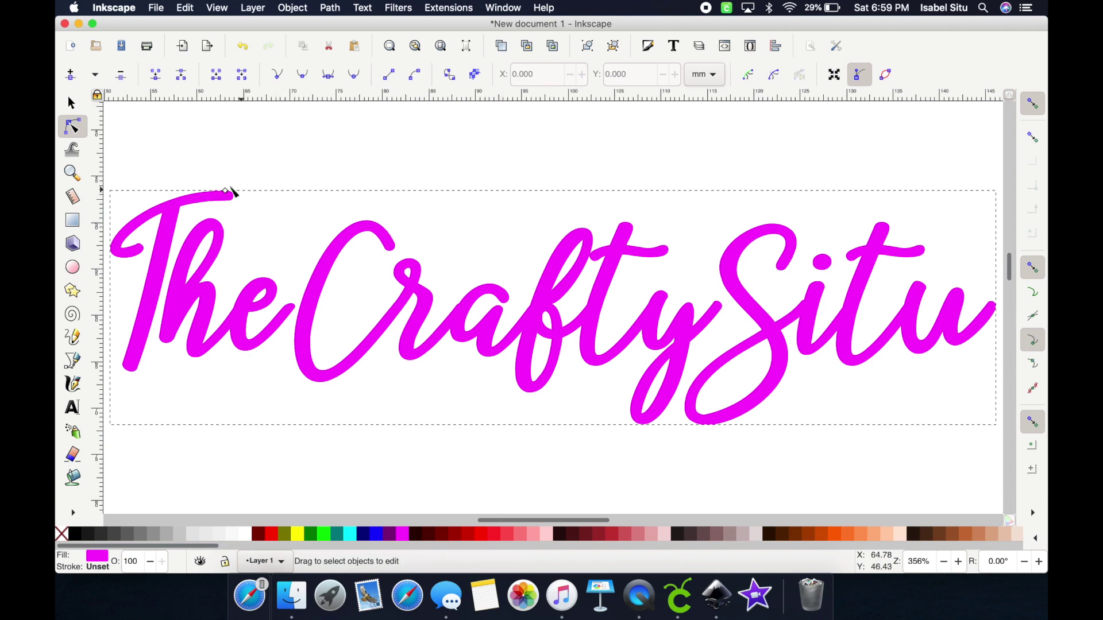
left_click_drag(232, 193, 226, 189)
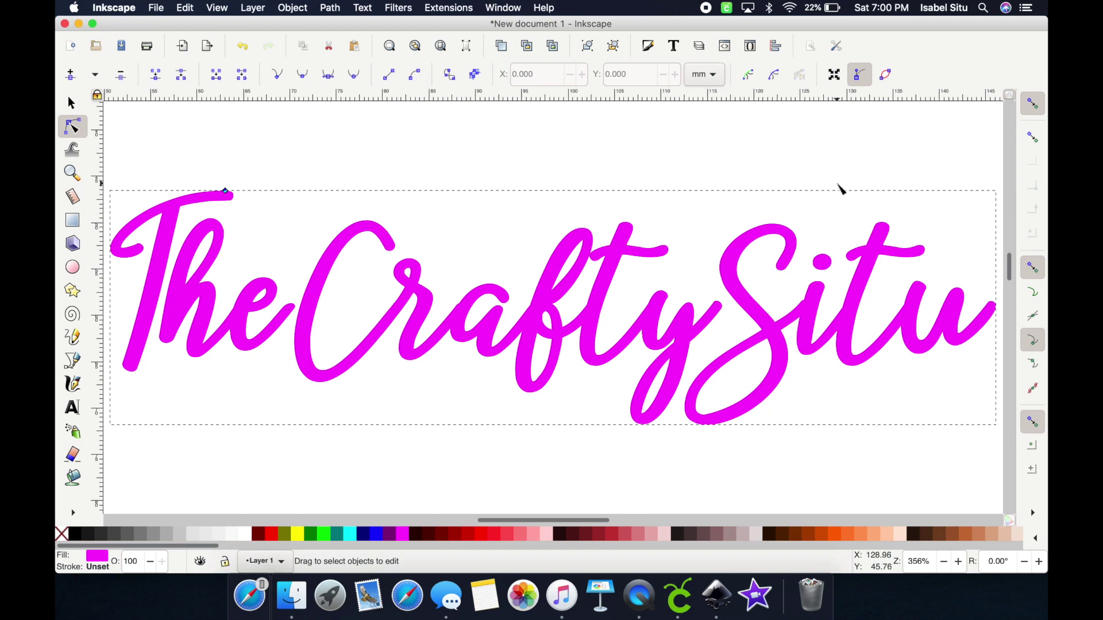
left_click(1041, 107)
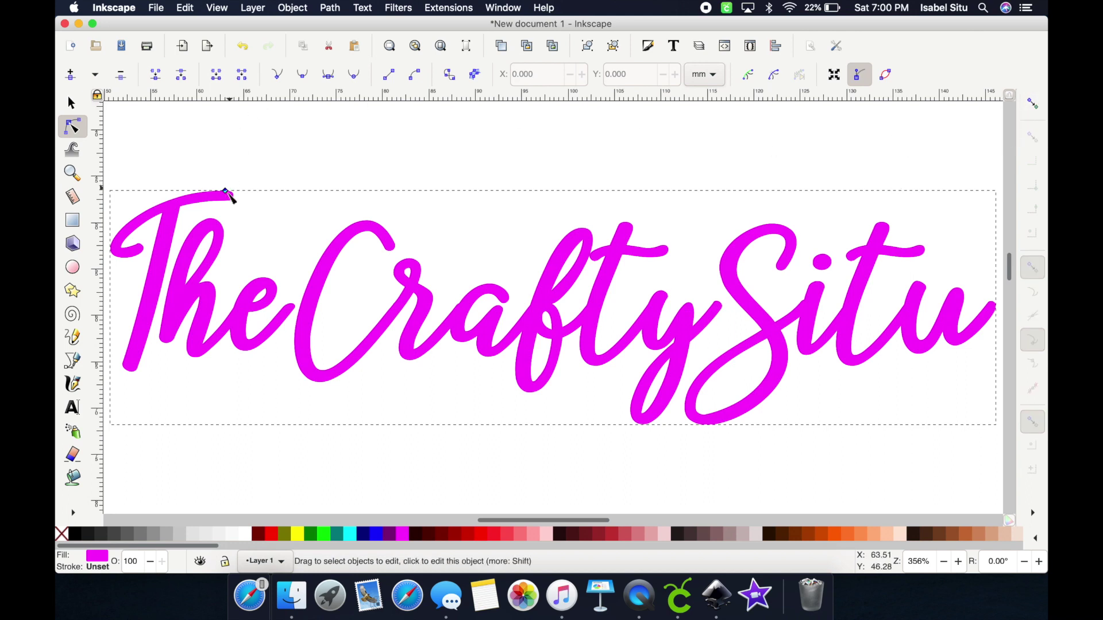
left_click_drag(227, 194, 224, 182)
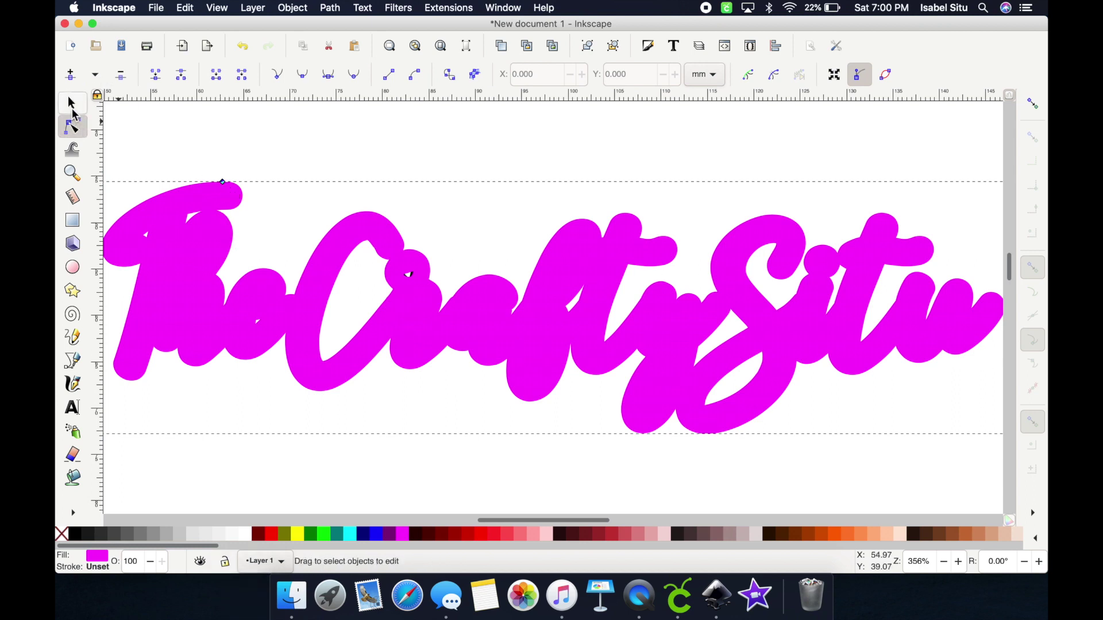
Step: Lower the magenta offset shape to the bottom, behind the black lettering
left_click(72, 104)
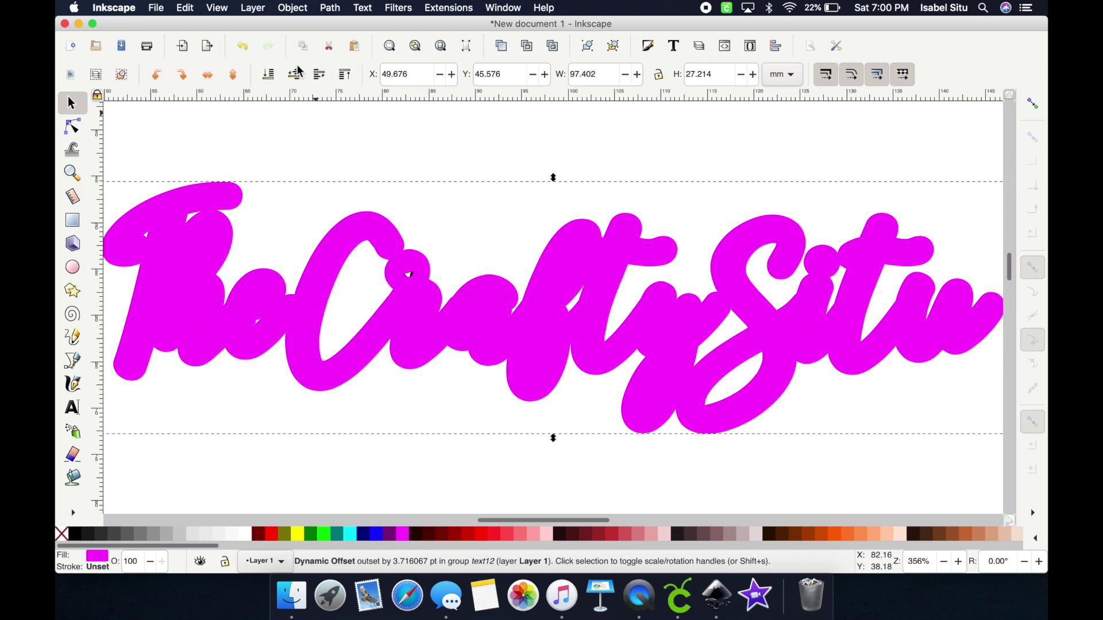
left_click(269, 75)
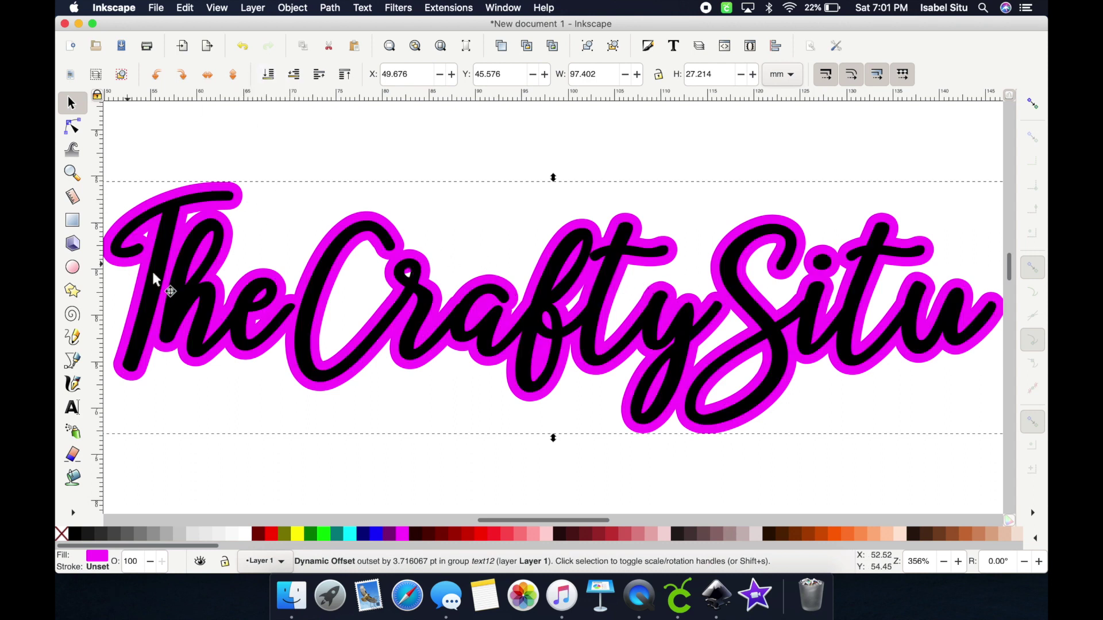
left_click(174, 193)
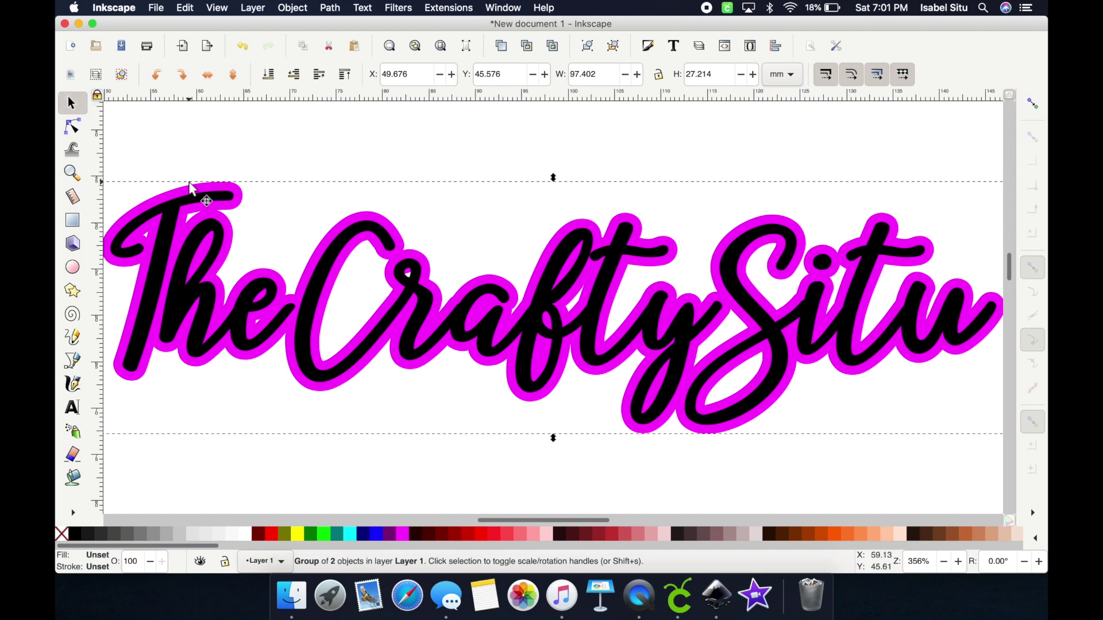
Step: Select the magenta offset shape for node editing and widen its offset distance very slightly
left_click(75, 129)
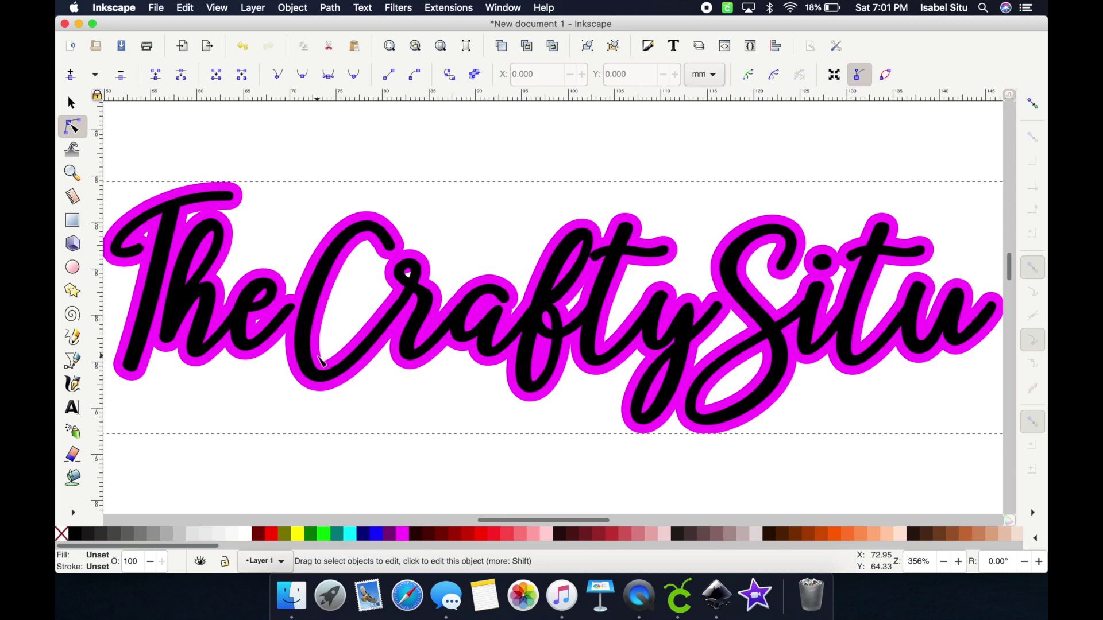
key("3")
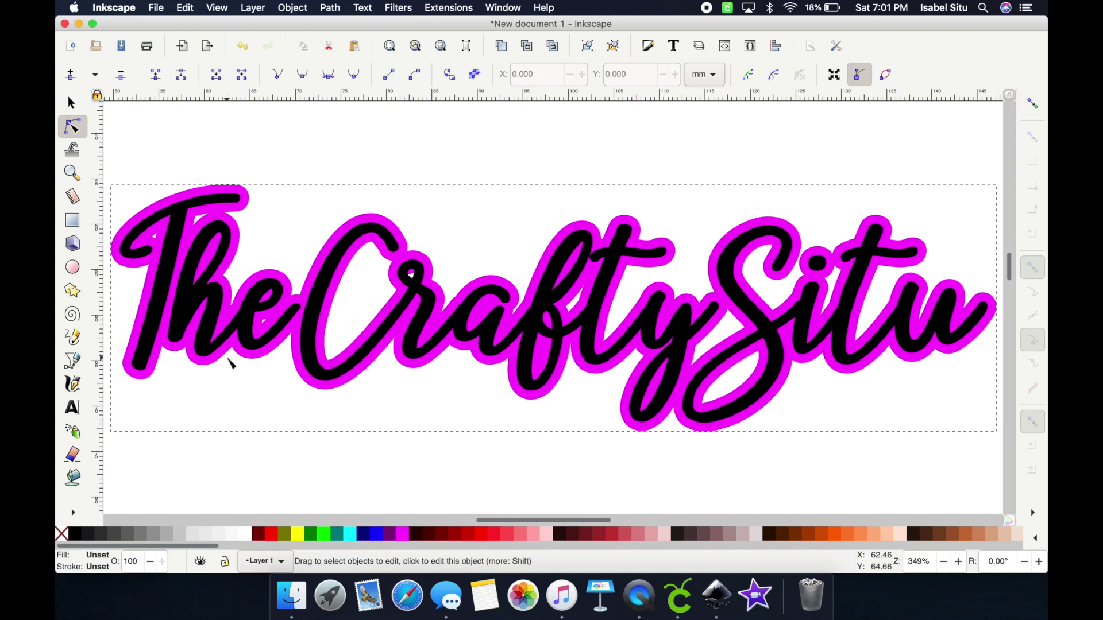
left_click(262, 366)
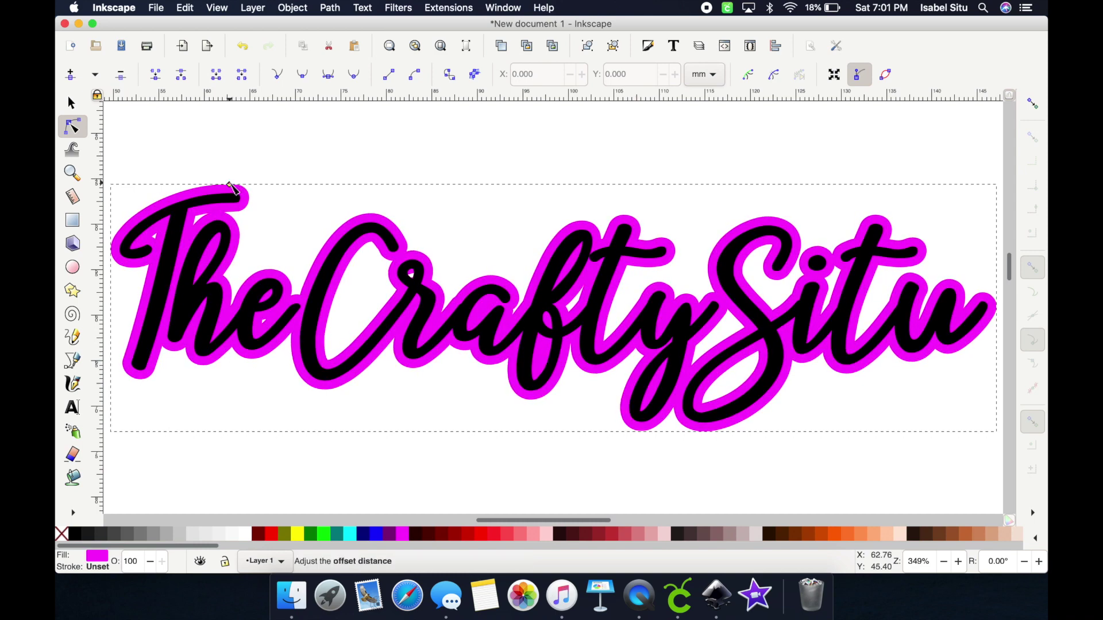
left_click_drag(230, 185, 225, 184)
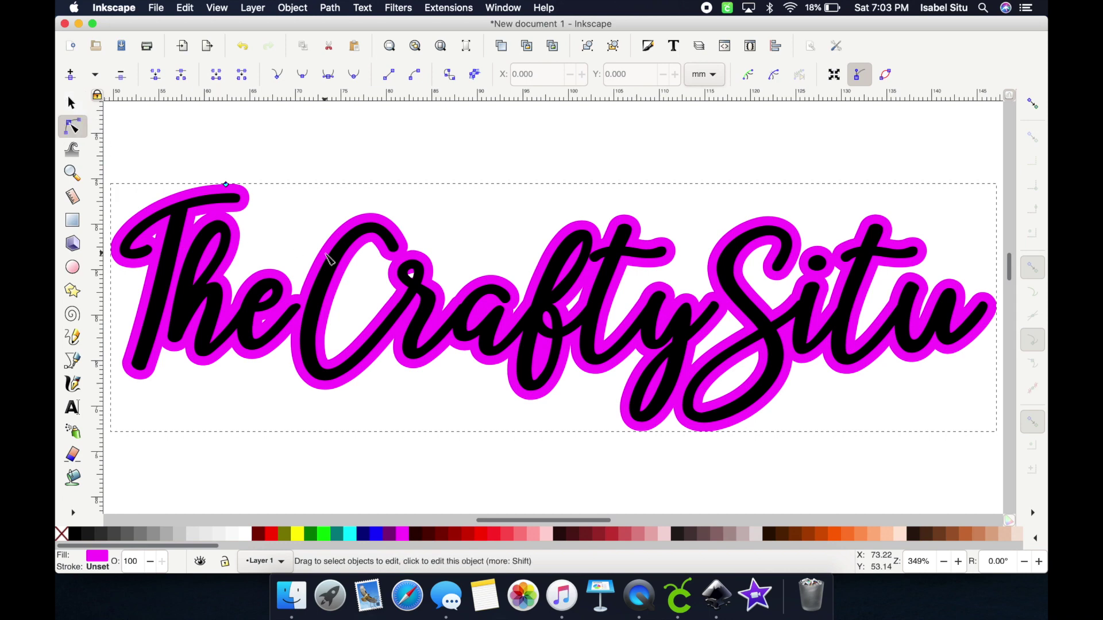
Step: Break the magenta offset shape apart and merge its pieces with Union to fill the inner holes
left_click(331, 9)
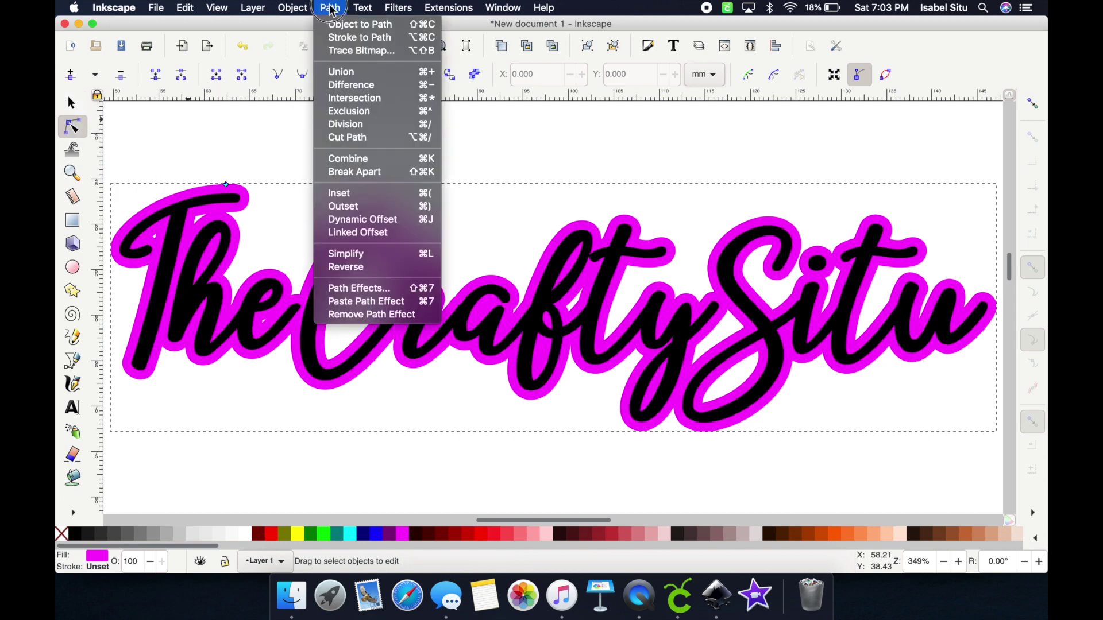
left_click(379, 184)
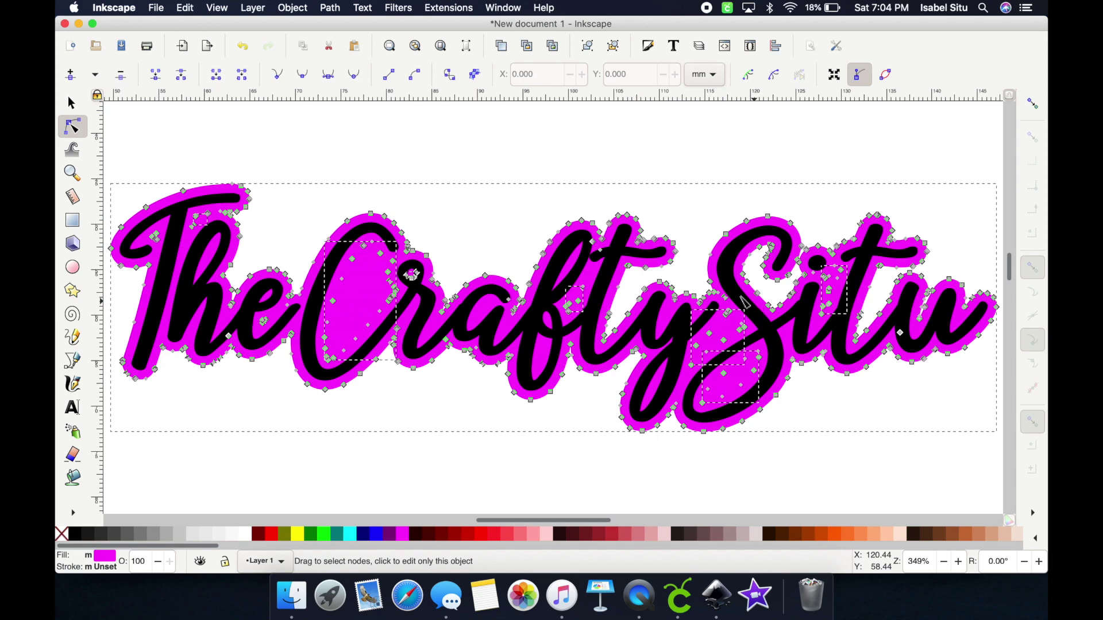
left_click(331, 7)
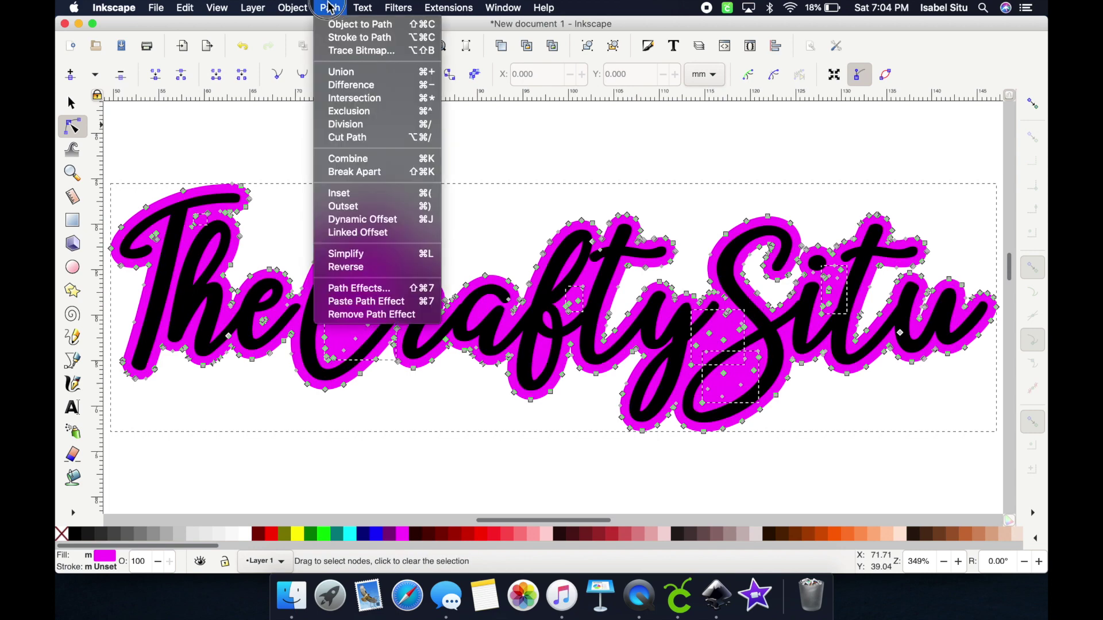
left_click(357, 72)
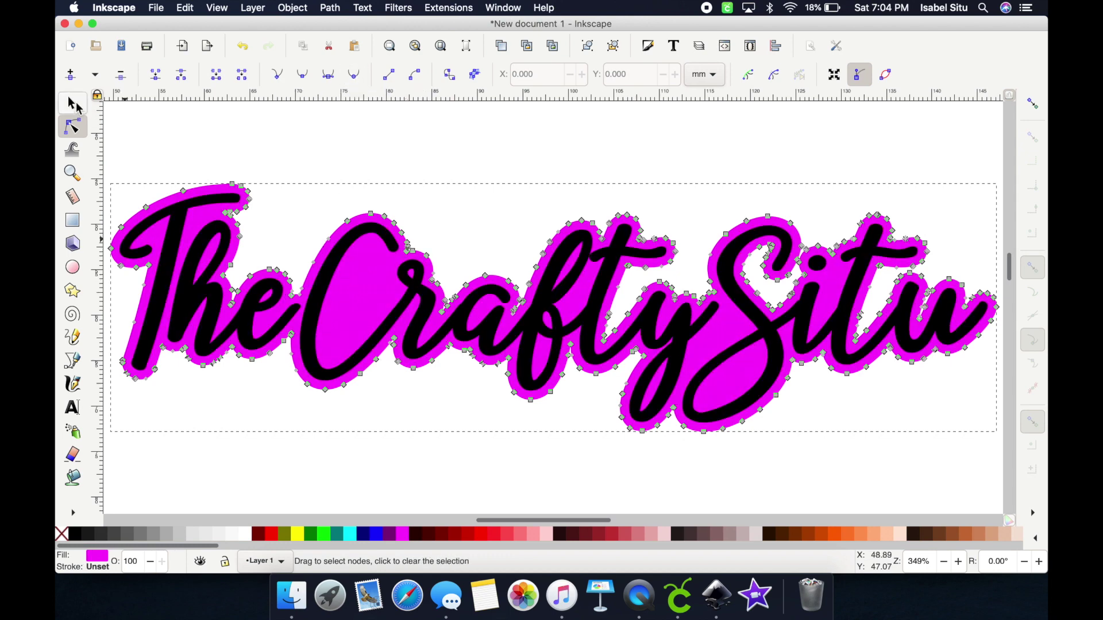
Step: Move the magenta backing away from the black lettering as a check, and undo the move
left_click(72, 104)
left_click_drag(369, 308, 394, 197)
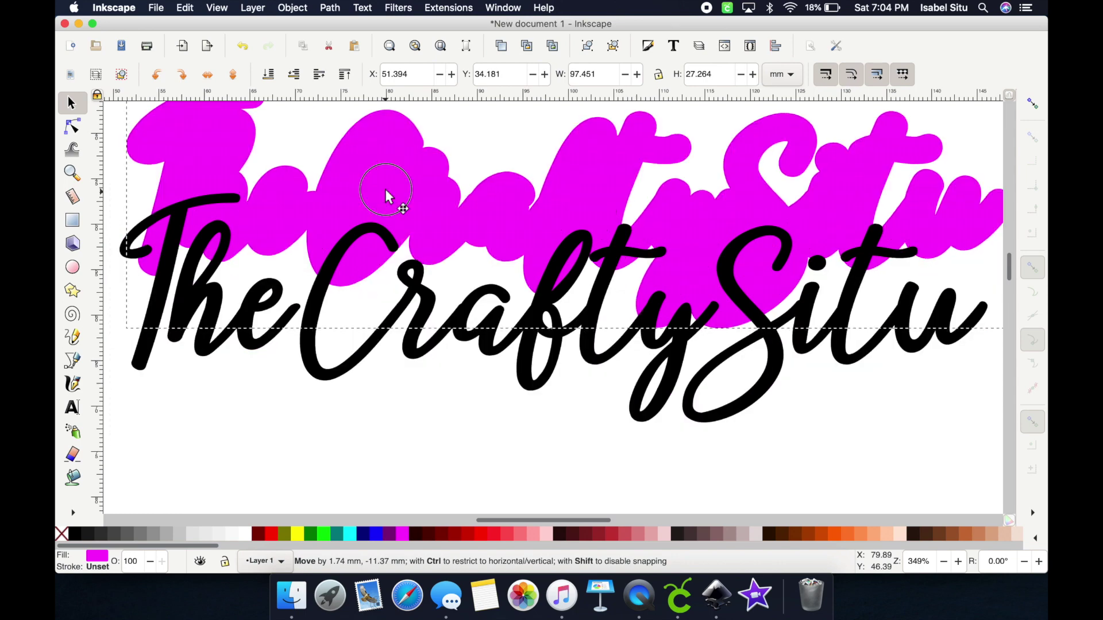
key("ctrl+z")
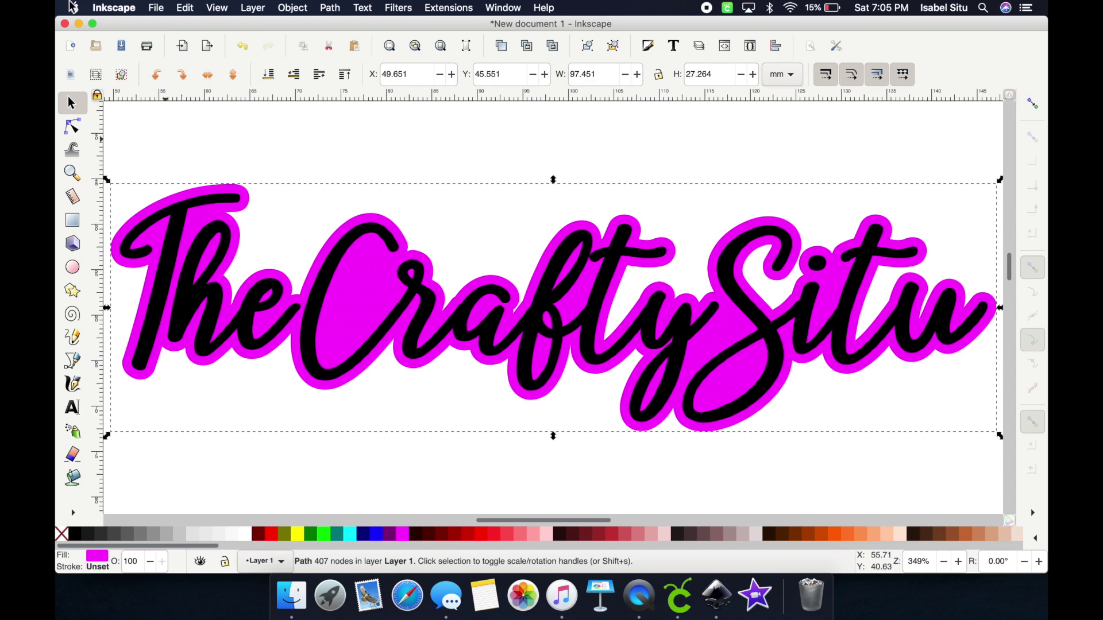
Step: Save the drawing as Thecraftysitu.svg in Plain SVG format in the Cricut SVG folder
left_click(166, 7)
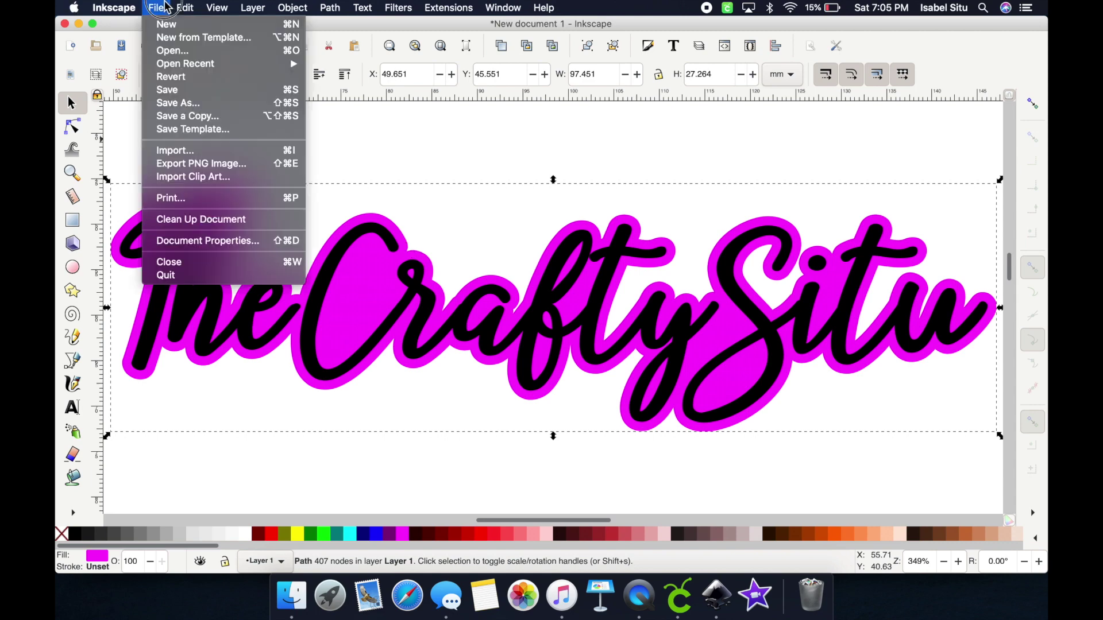
left_click(189, 103)
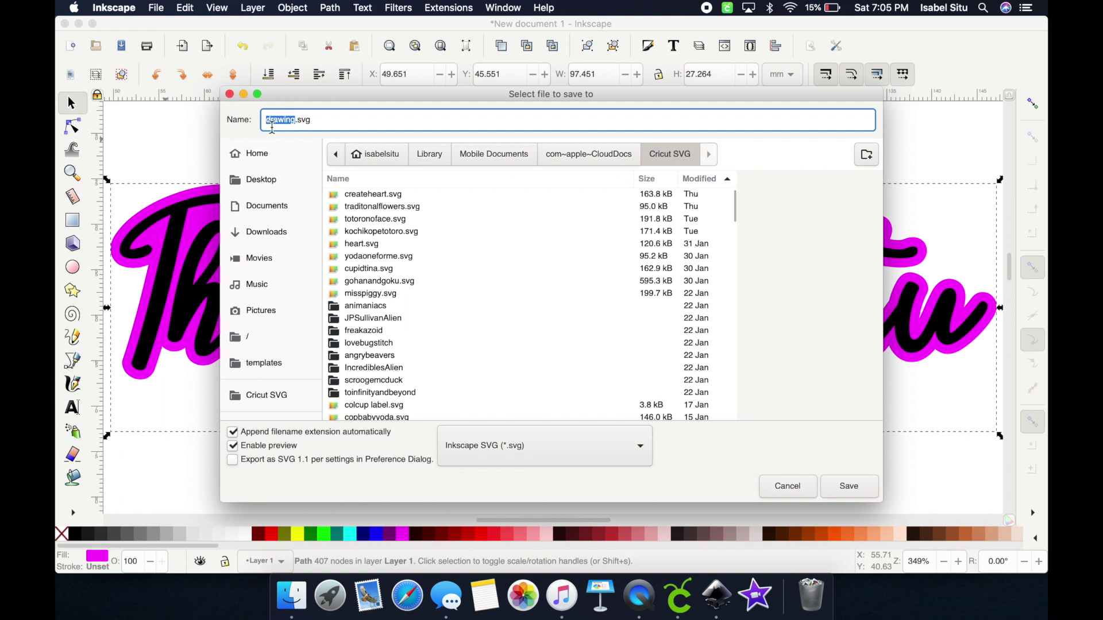
type("Thecraftysi")
key("BackSpace")
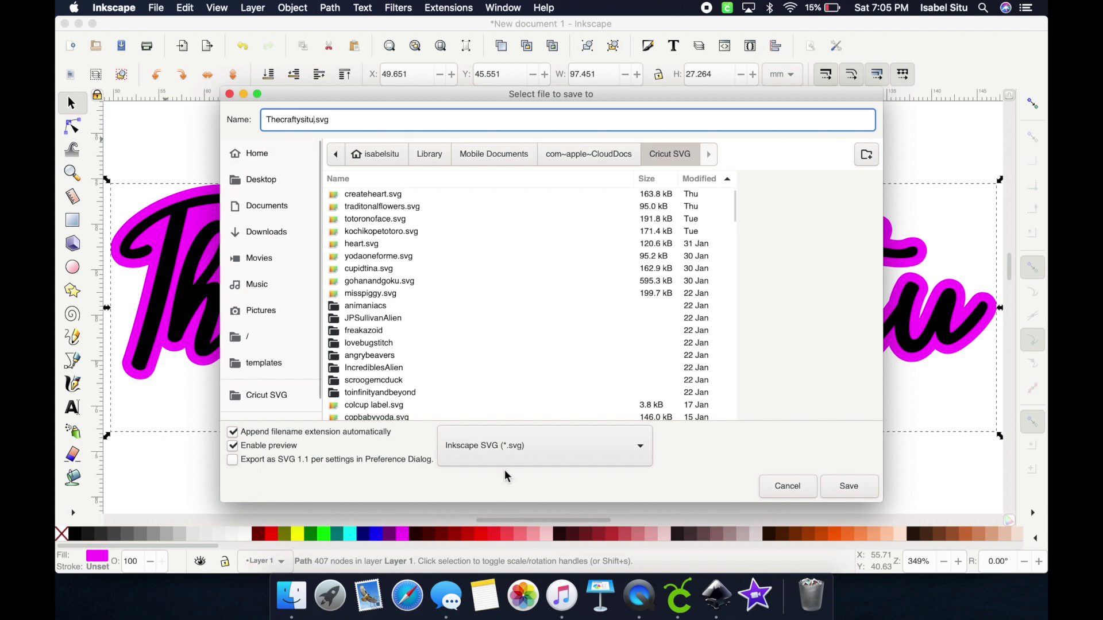
left_click(500, 448)
left_click(500, 448)
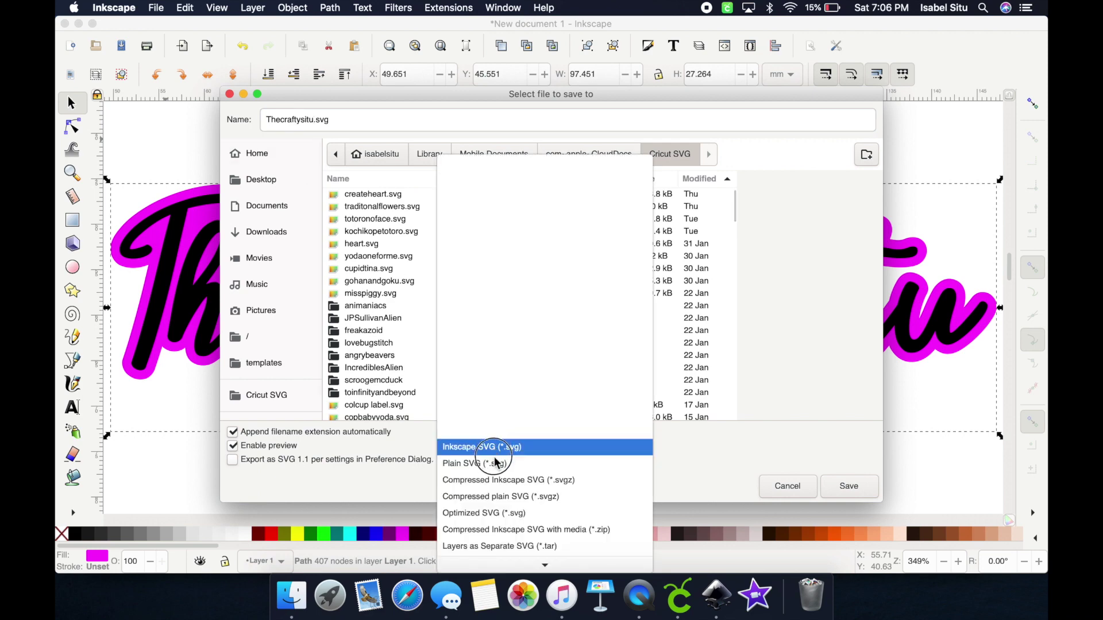
left_click(498, 468)
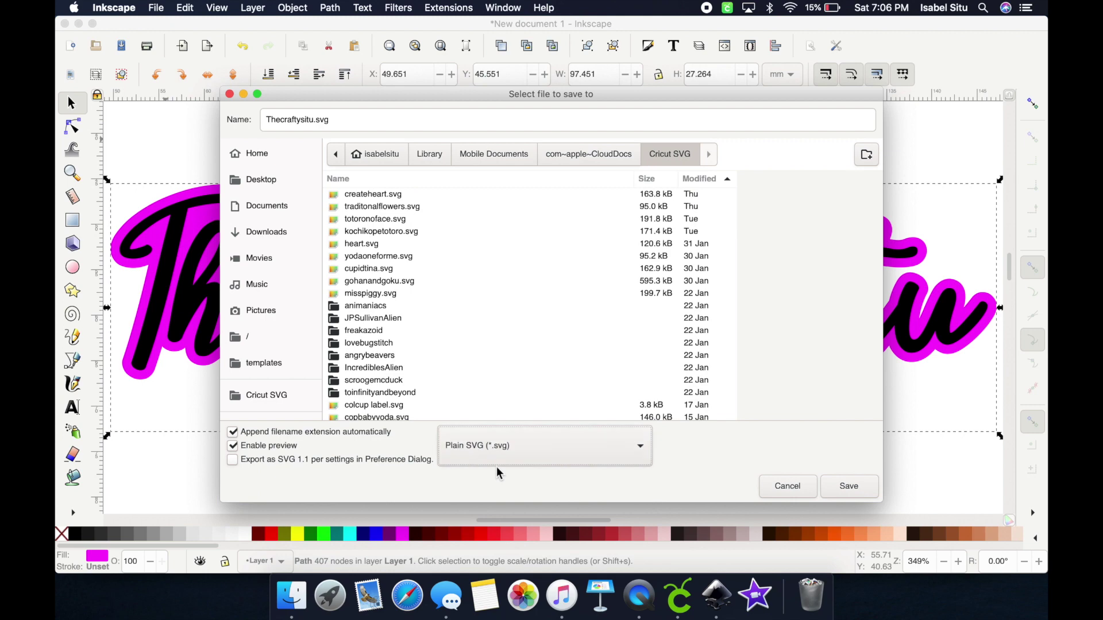
left_click(855, 492)
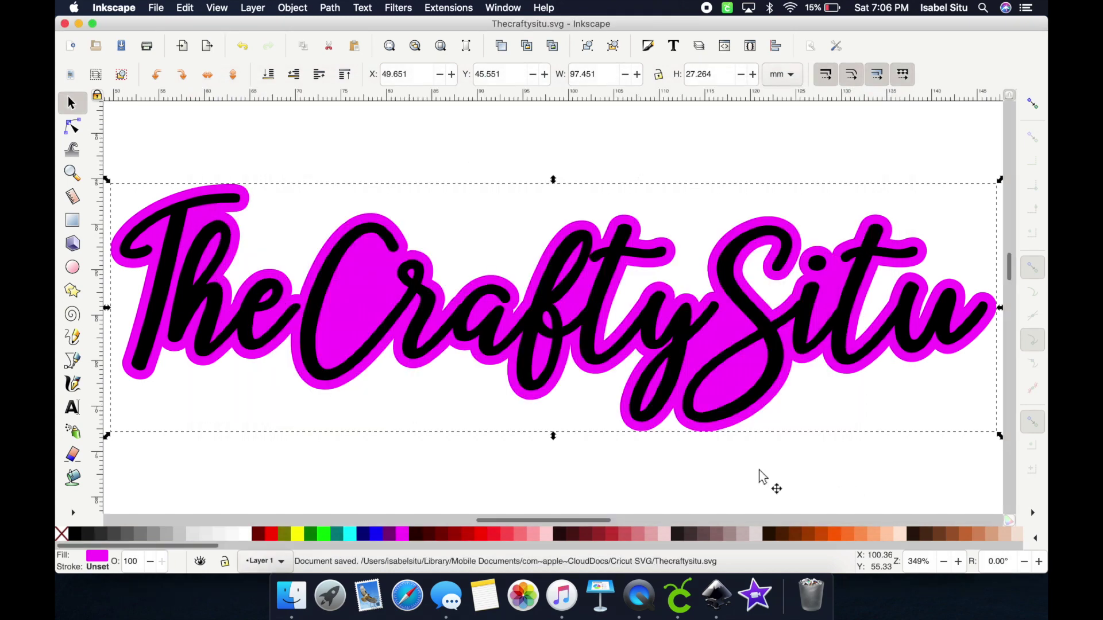
Step: Switch to Cricut Design Space and move its window slightly up so the home page is accessible
left_click(678, 600)
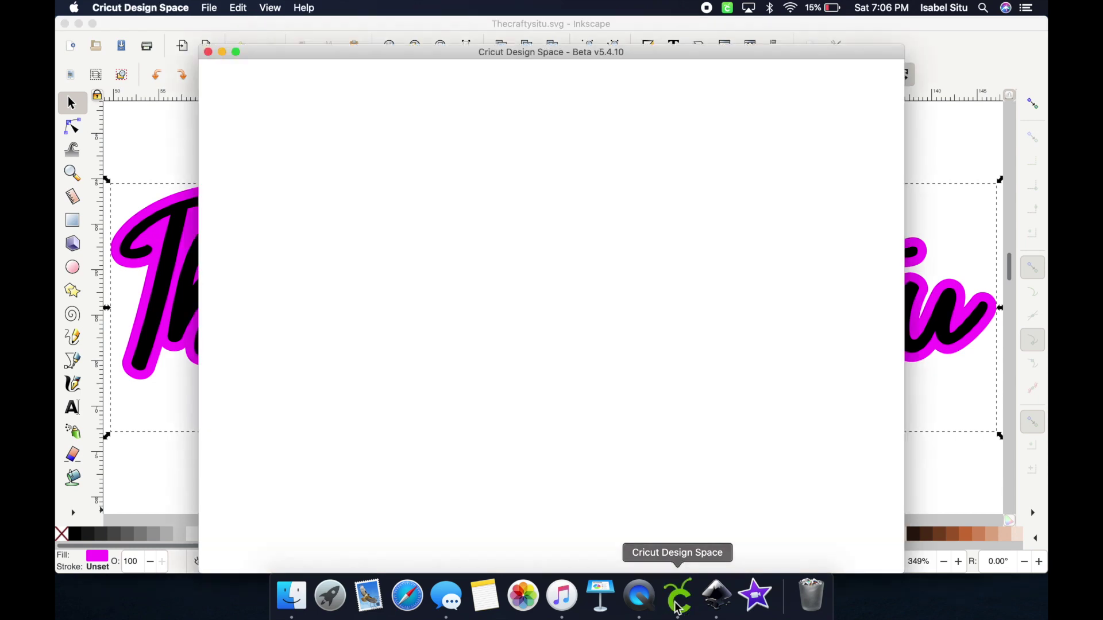
mouse_move(597, 55)
left_mouse_down()
mouse_move(584, 19)
mouse_move(587, 40)
left_mouse_up()
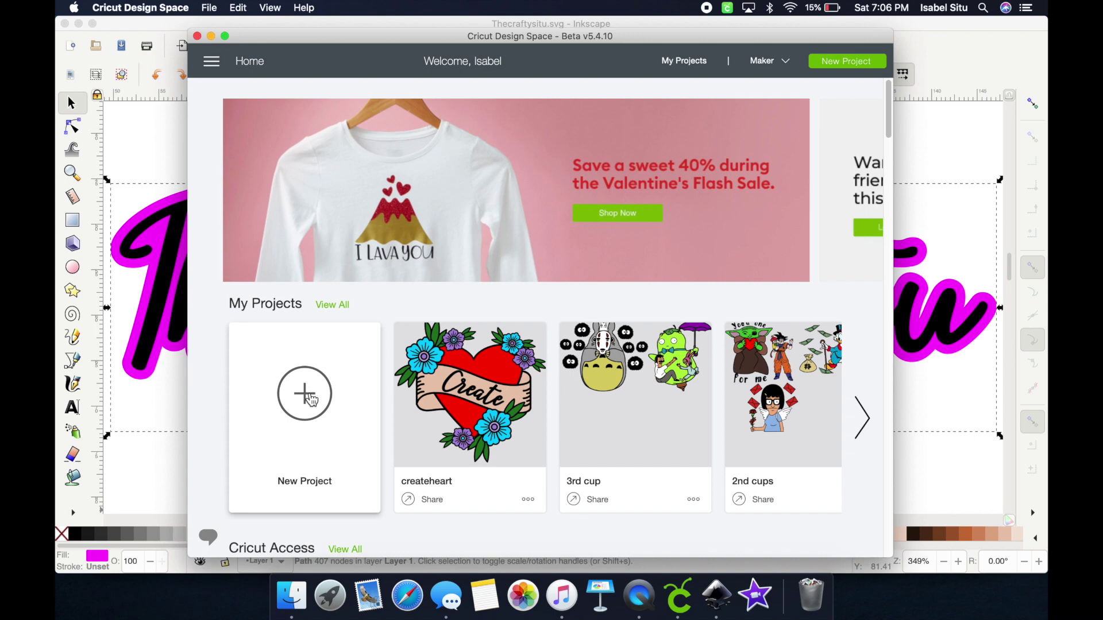
Step: In a new project, upload Thecraftysitu.svg from the Cricut SVG folder as an image and insert it on the canvas
left_click(310, 401)
left_click(219, 396)
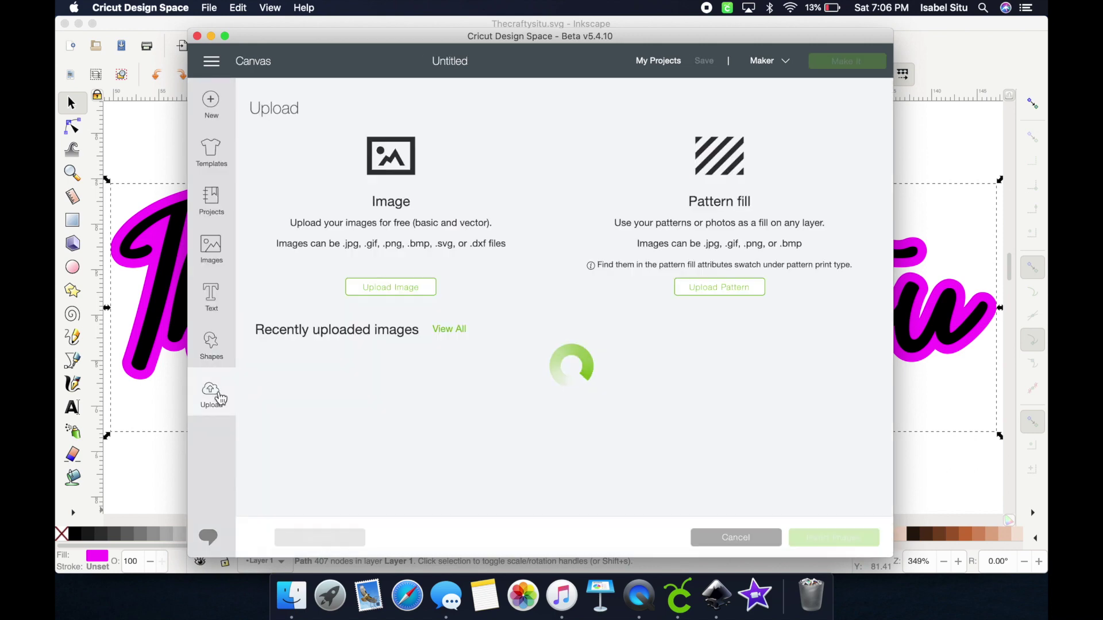
left_click(402, 292)
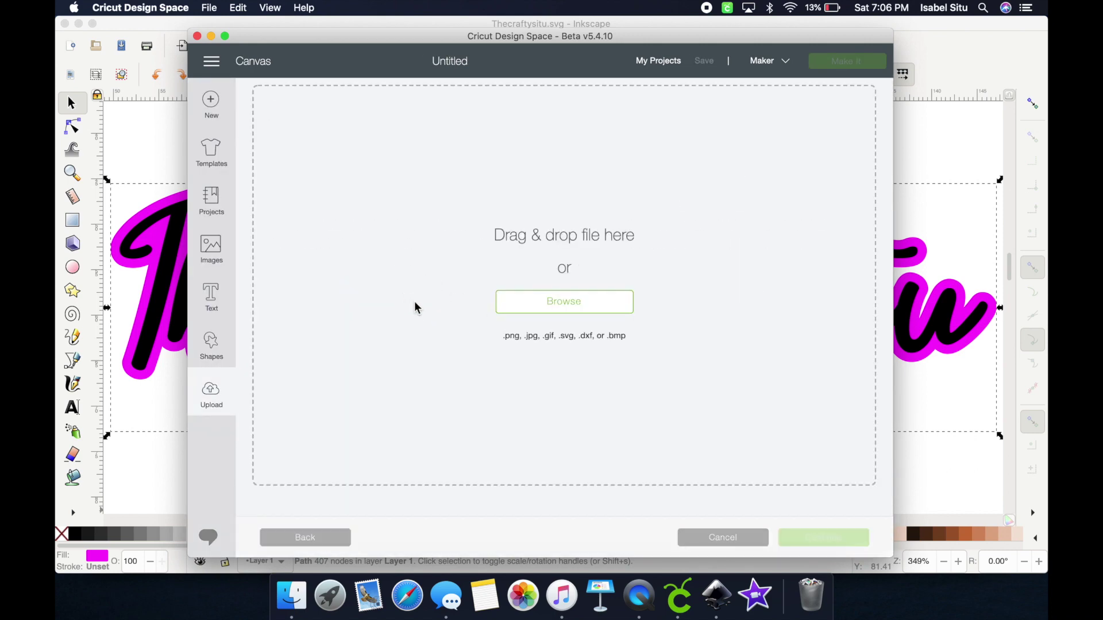
left_click(508, 304)
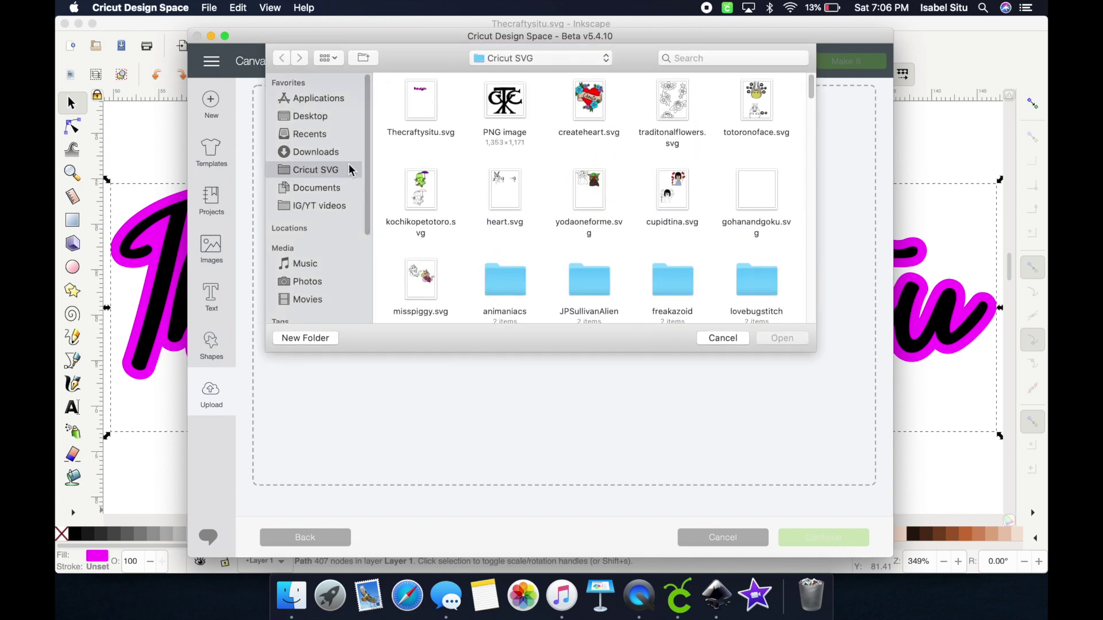
left_click(428, 109)
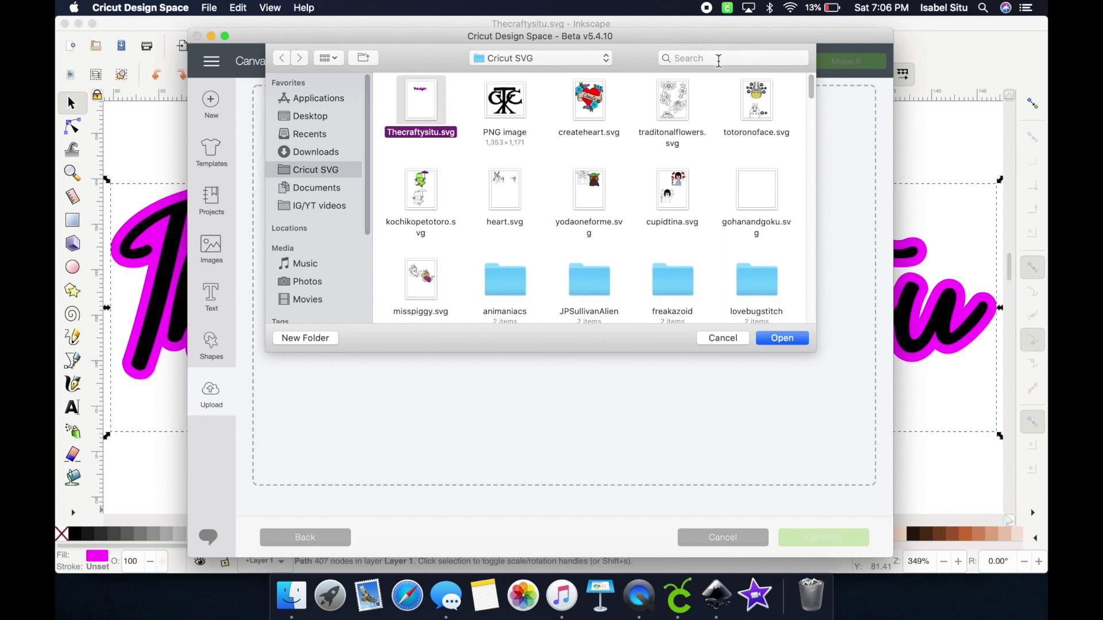
left_click(785, 340)
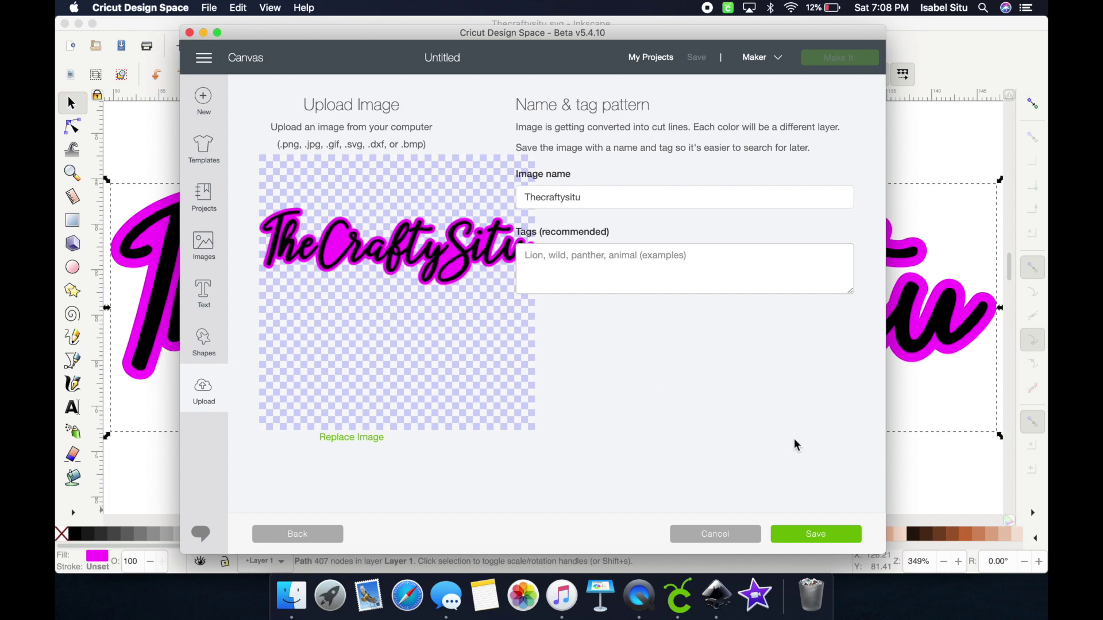
left_click(815, 537)
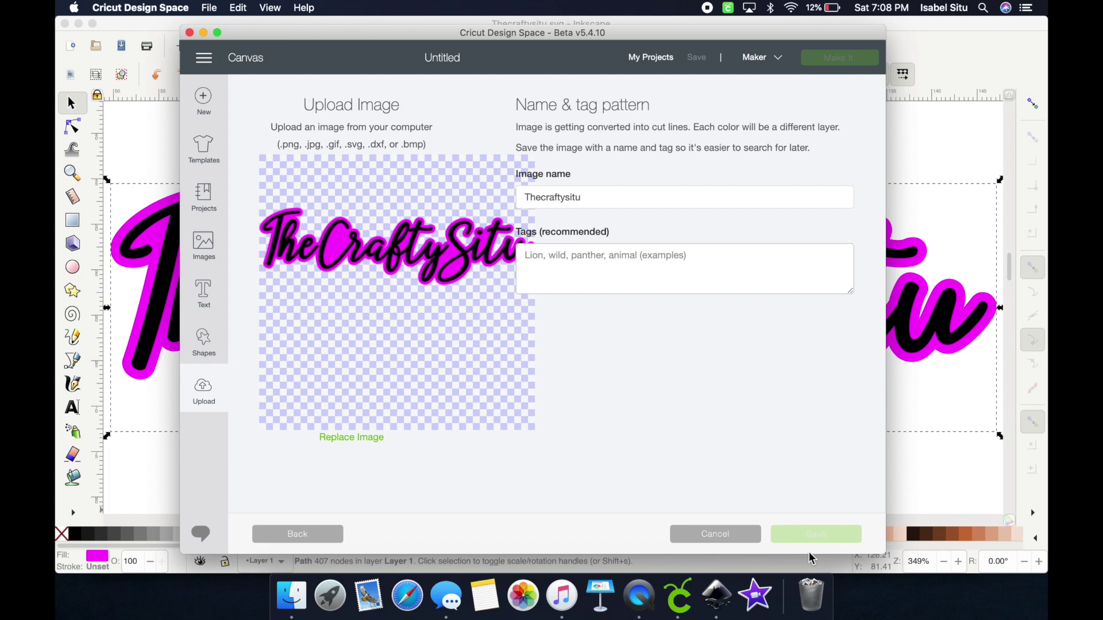
left_click(842, 536)
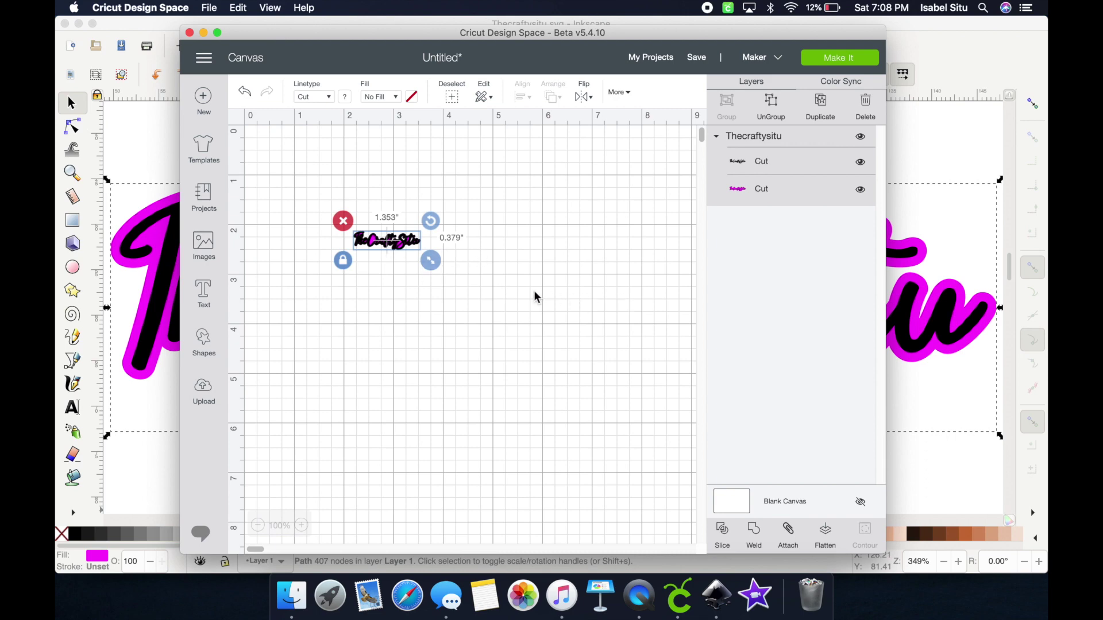
Step: Enlarge the inserted design to about 7.8 inches wide and position it near the canvas's upper-left area
left_click_drag(431, 261, 666, 440)
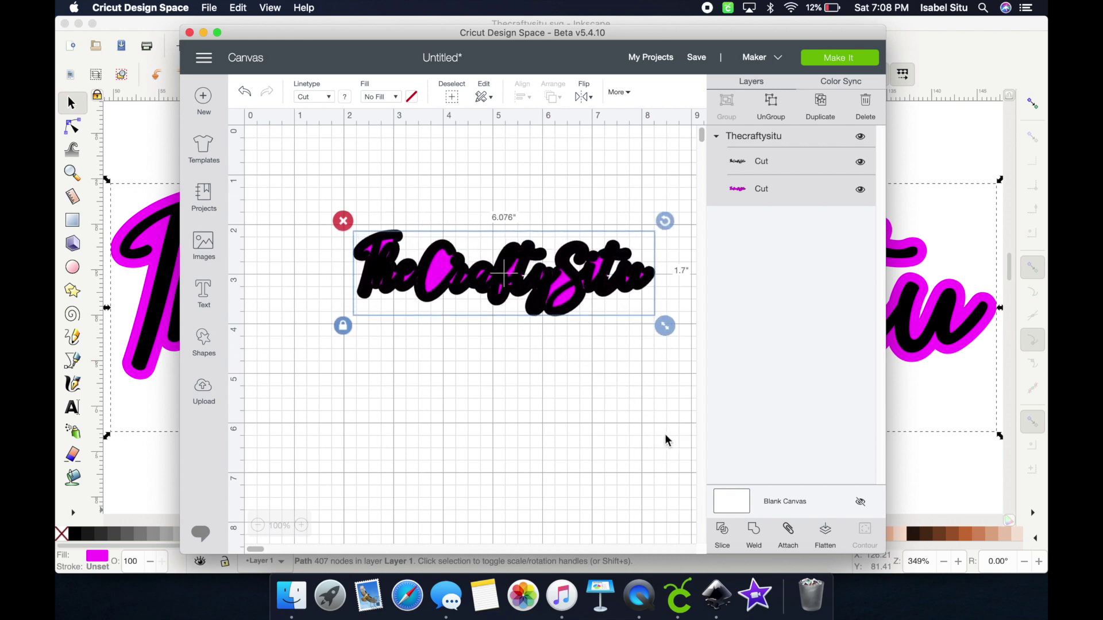
left_click_drag(552, 290, 465, 230)
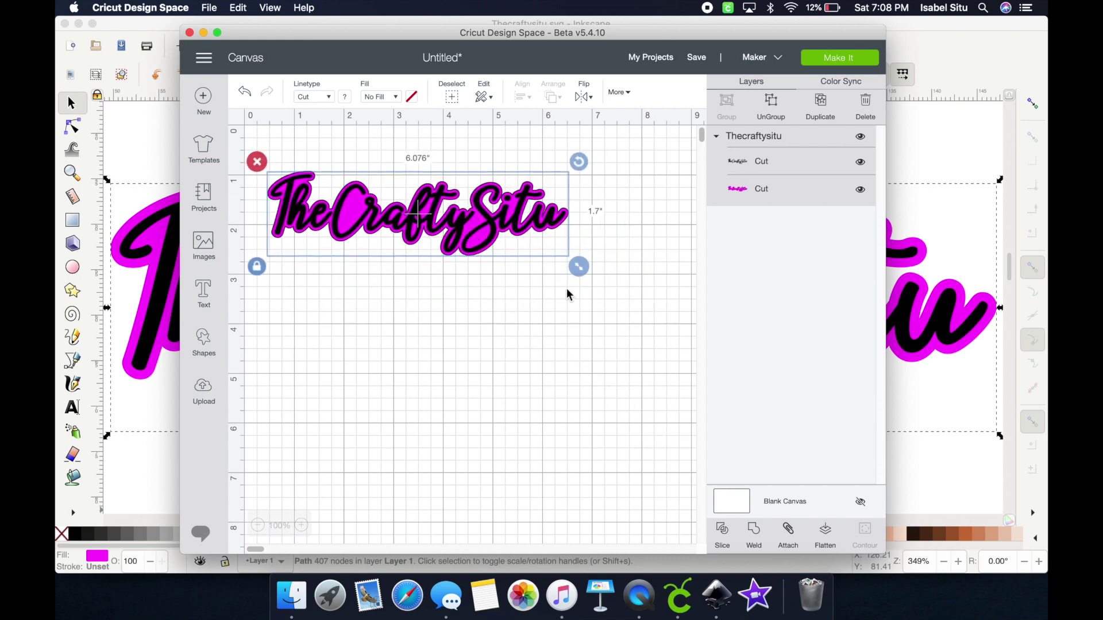
left_click_drag(579, 267, 665, 305)
left_click_drag(434, 233, 435, 249)
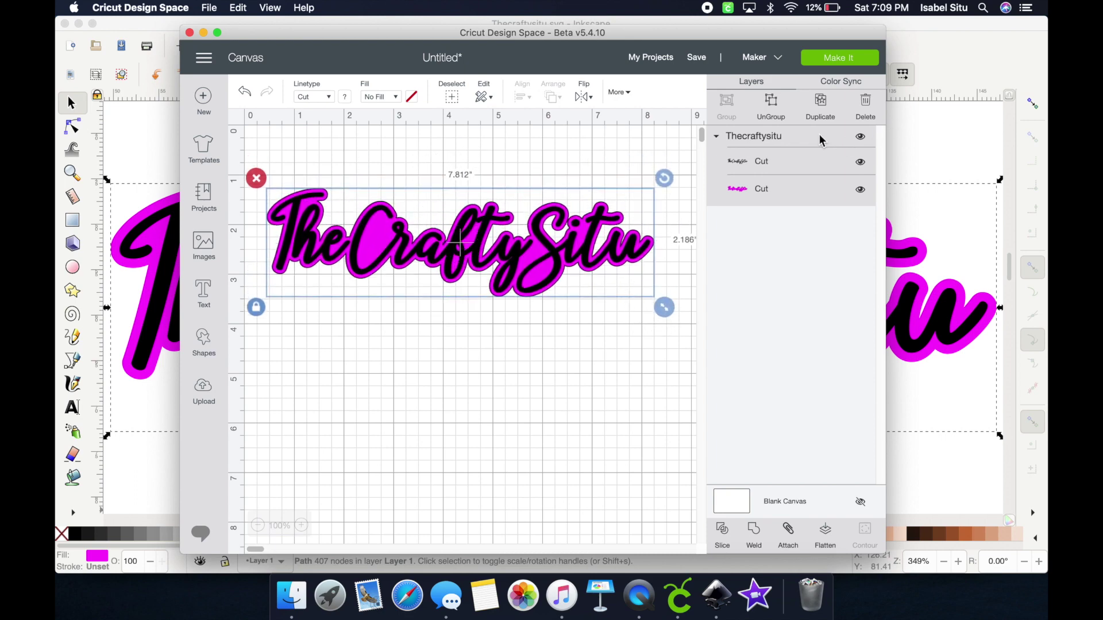
Step: Ungroup the design and separate its layers, placing the black lettering below the magenta backing
left_click(772, 113)
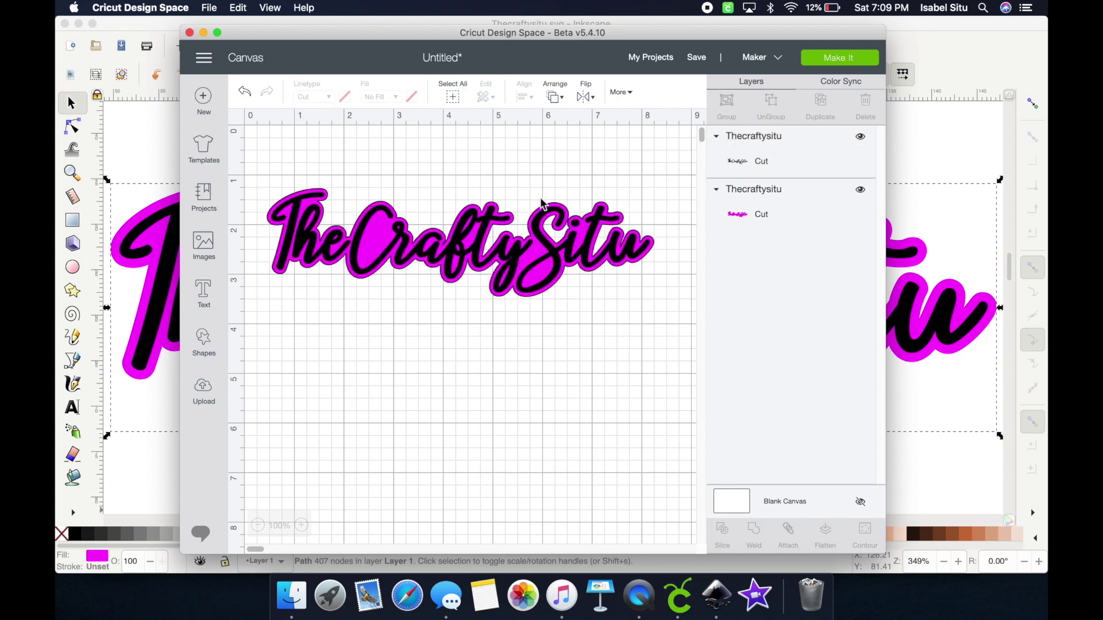
left_click_drag(475, 249, 472, 401)
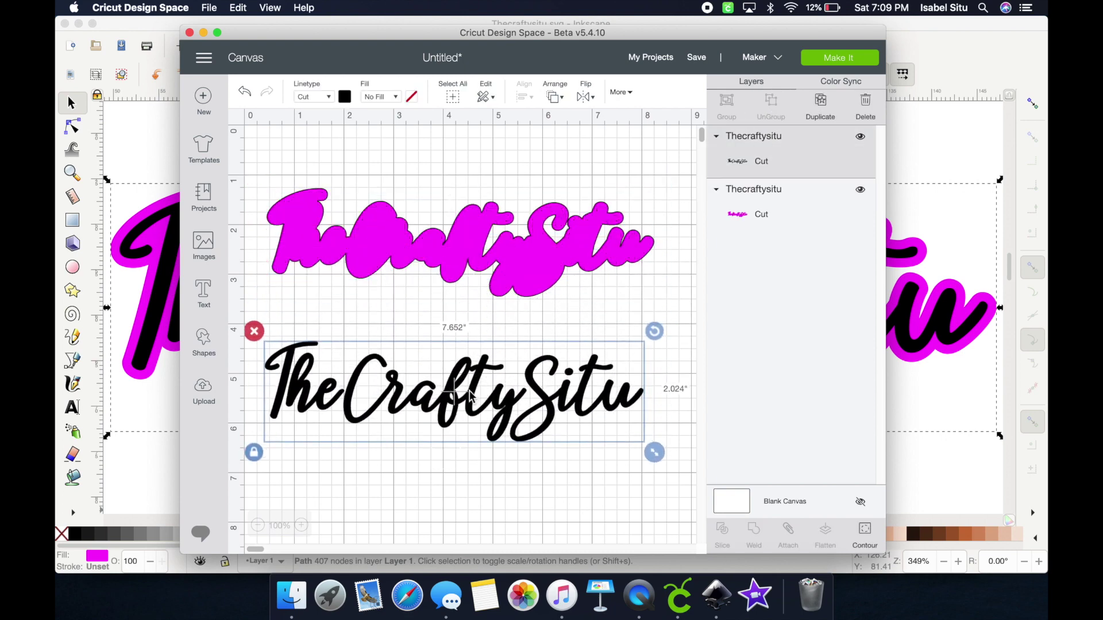
mouse_move(465, 248)
left_mouse_down()
mouse_move(468, 224)
mouse_move(471, 234)
left_mouse_up()
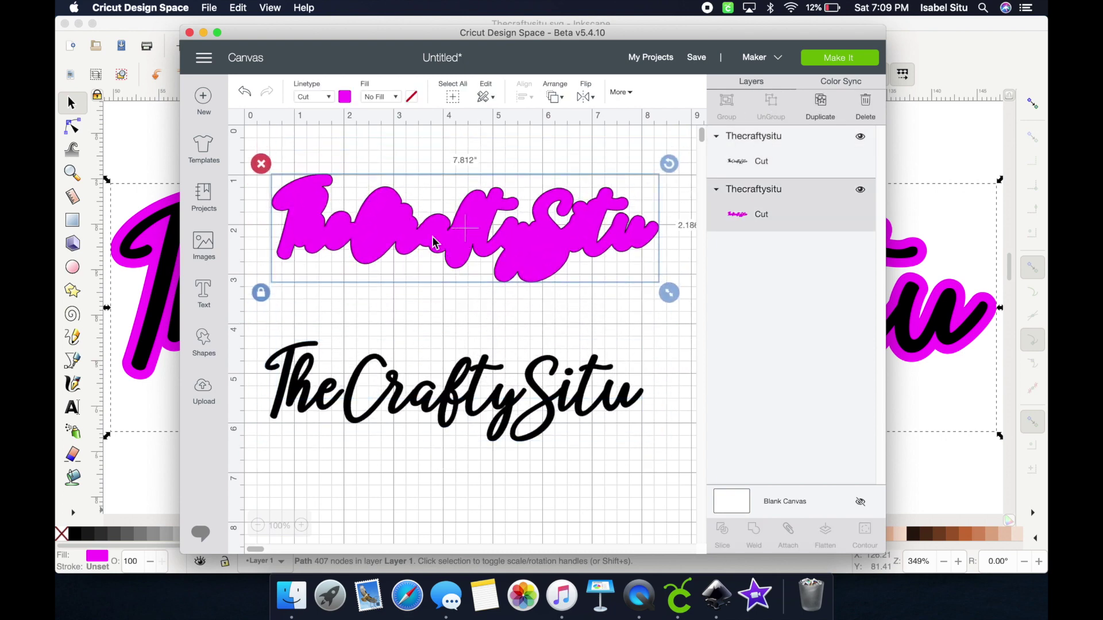
Step: Recolor the black lettering light blue and the magenta backing light purple
left_click(370, 405)
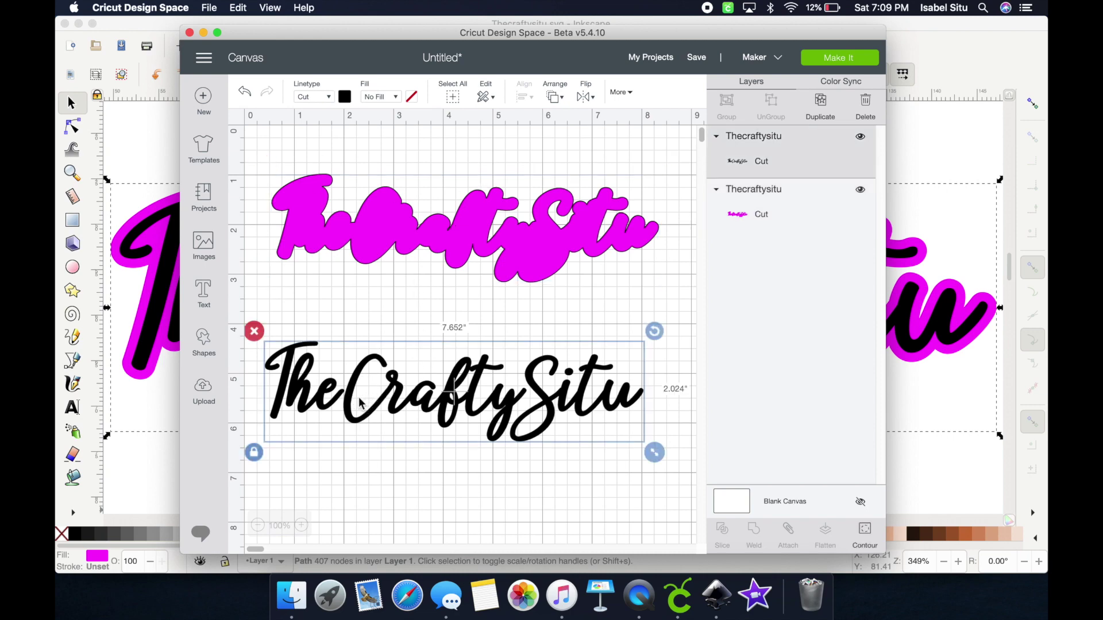
left_click(345, 97)
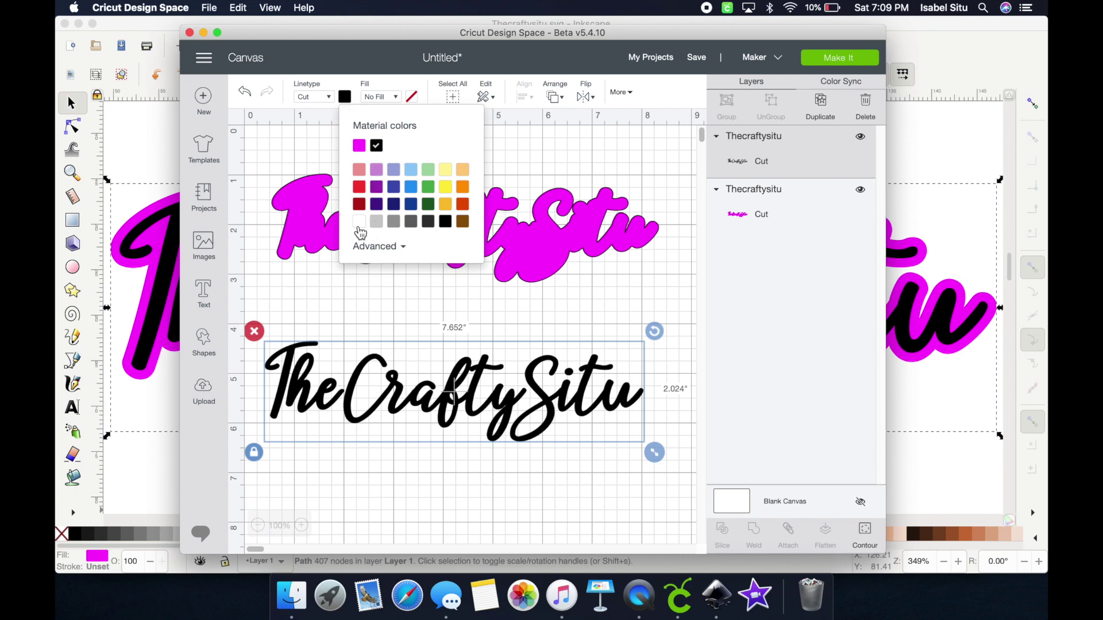
left_click(414, 170)
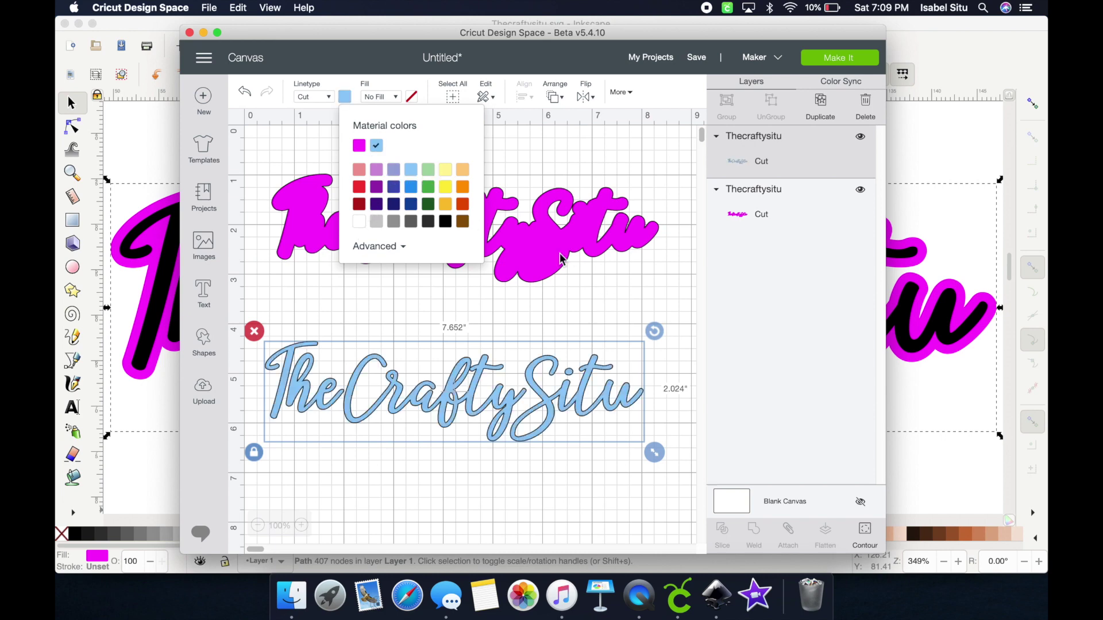
left_click(536, 224)
left_click(345, 98)
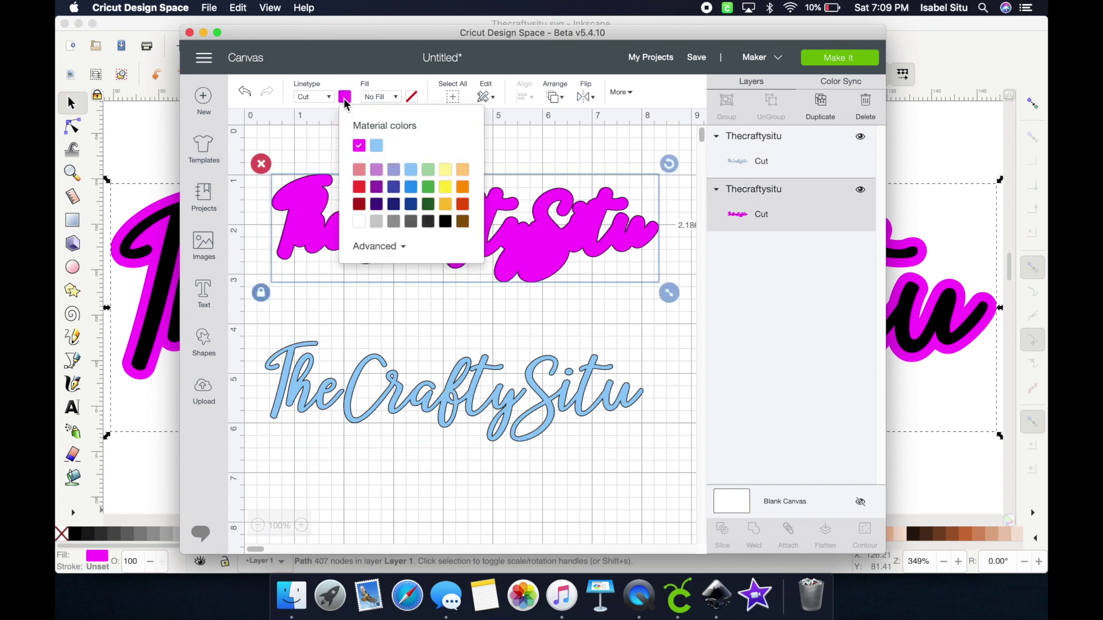
left_click(382, 301)
left_click(419, 425)
Step: Move the purple backing down about one inch and place the light blue lettering centered on top of it
left_click_drag(422, 238, 424, 295)
left_click_drag(419, 376, 426, 277)
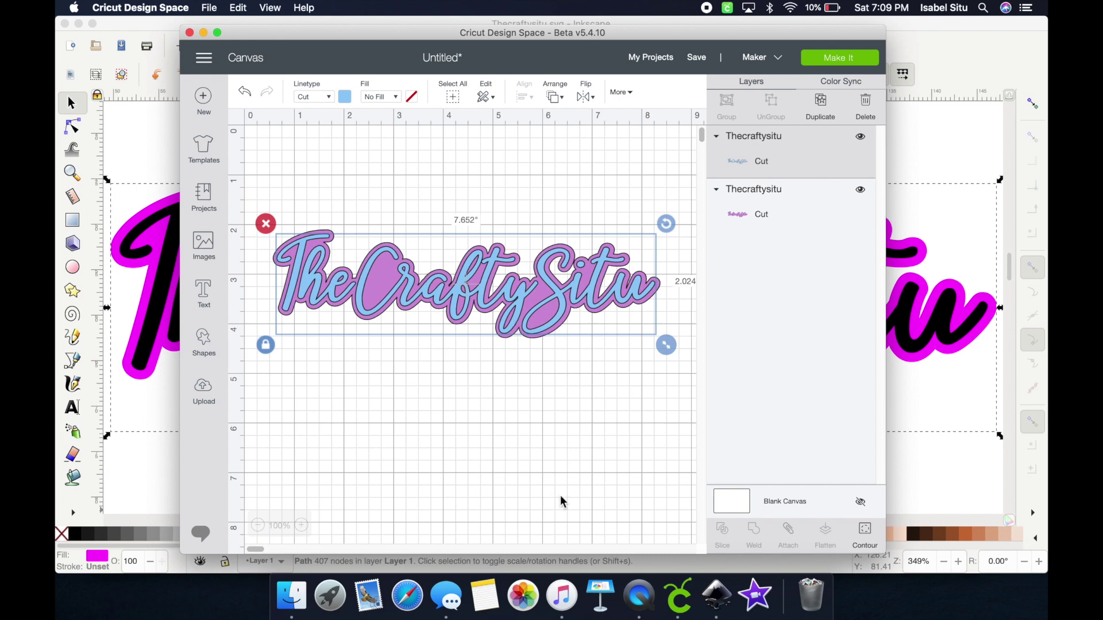
scroll(551, 477, "down", 4)
scroll(512, 397, "up", 1)
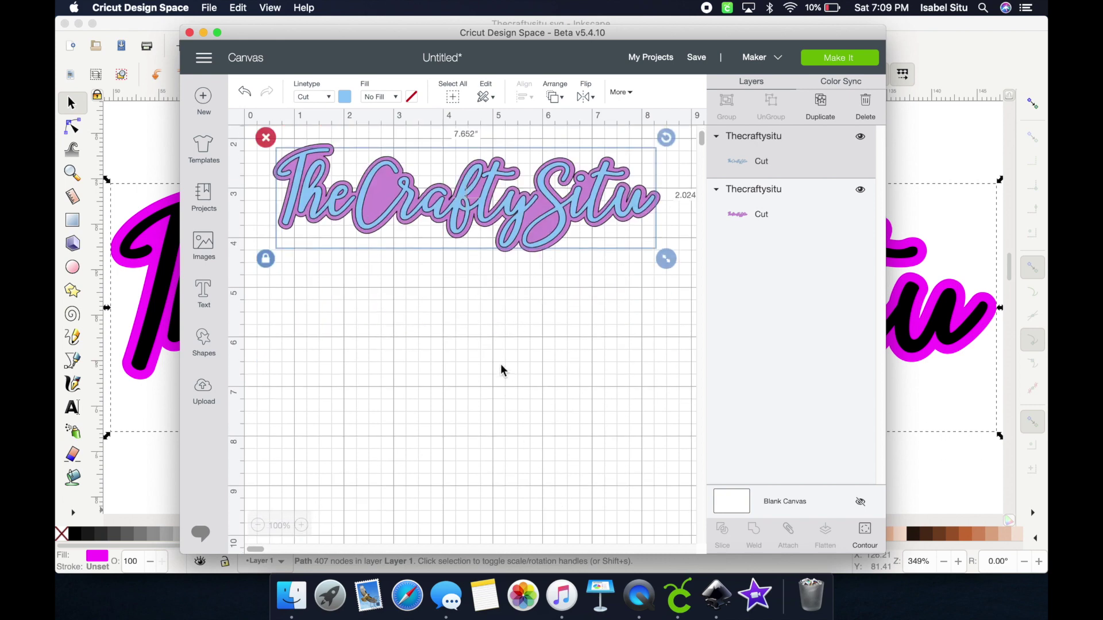
scroll(502, 370, "up", 2)
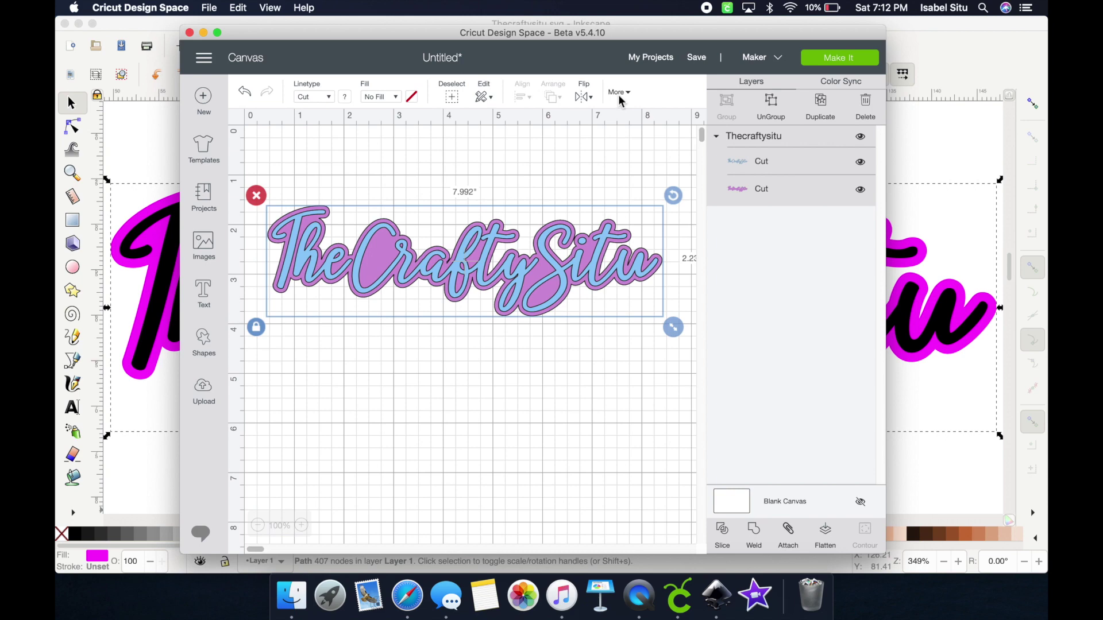
Step: Set the width of the combined design to 6.5 inches with its proportions locked
left_click(618, 96)
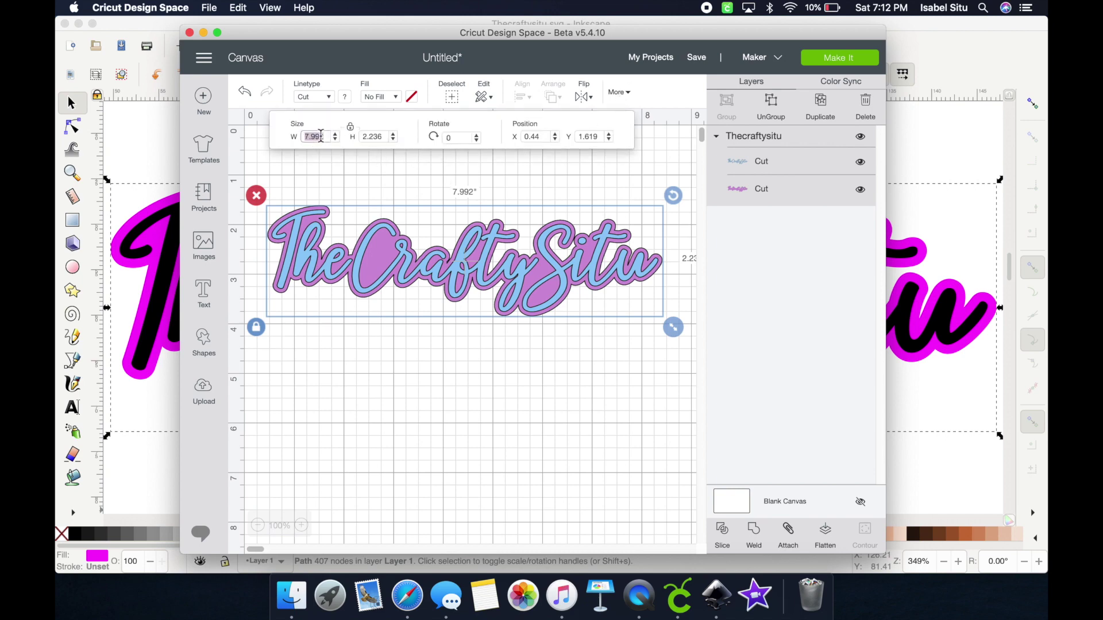
type("6")
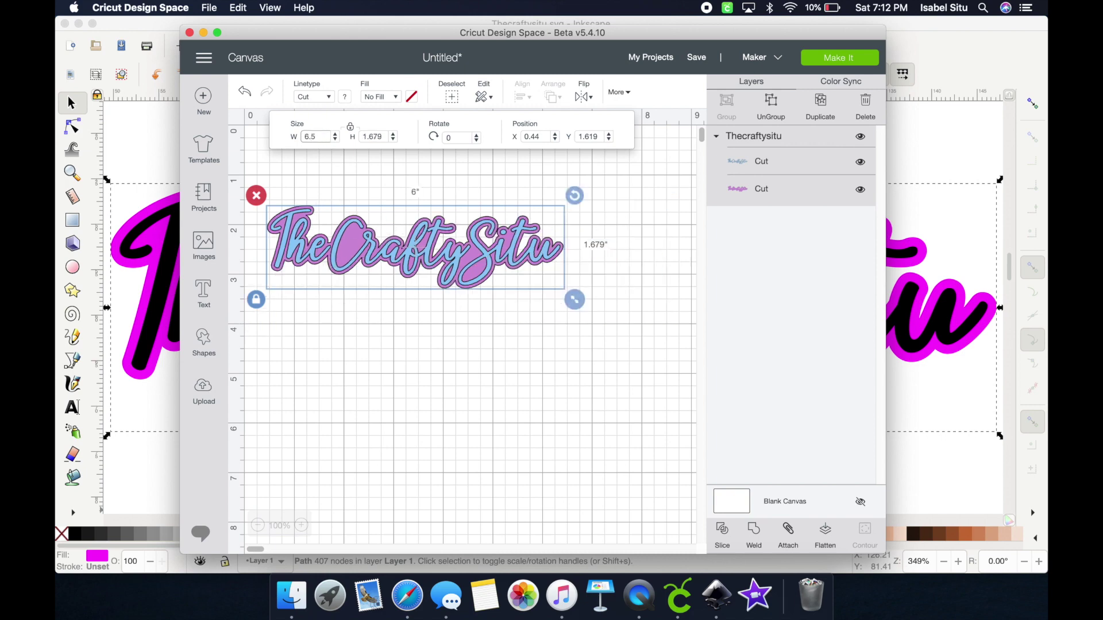
type(".5")
key("Return")
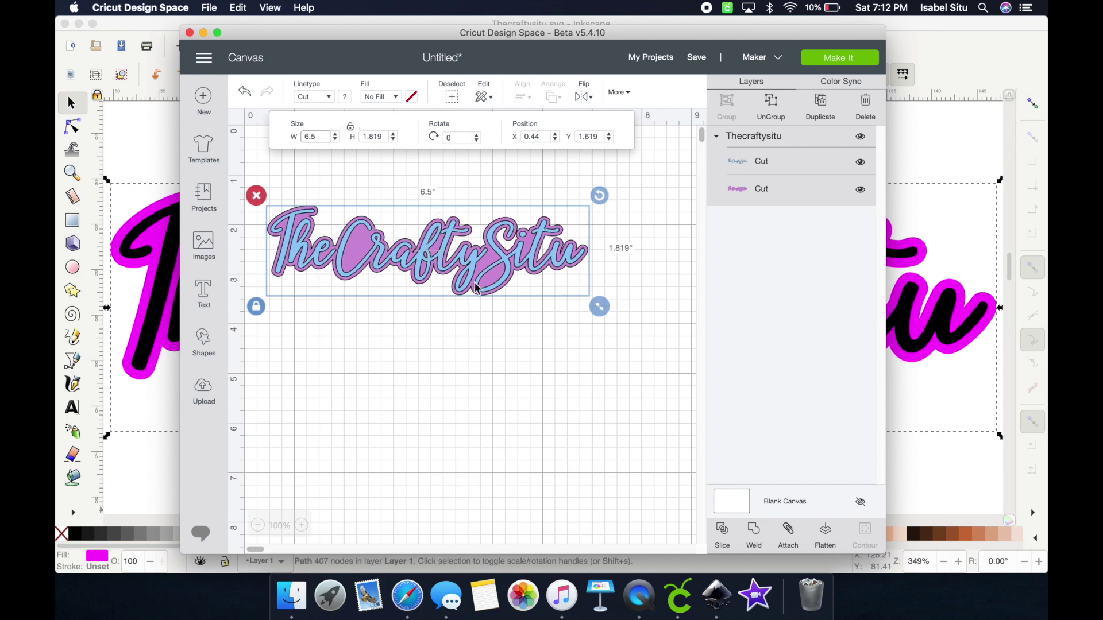
Step: Unlock the design's proportions and set its height to 2 inches
left_click(351, 128)
left_click(361, 136)
type("2")
key("Return")
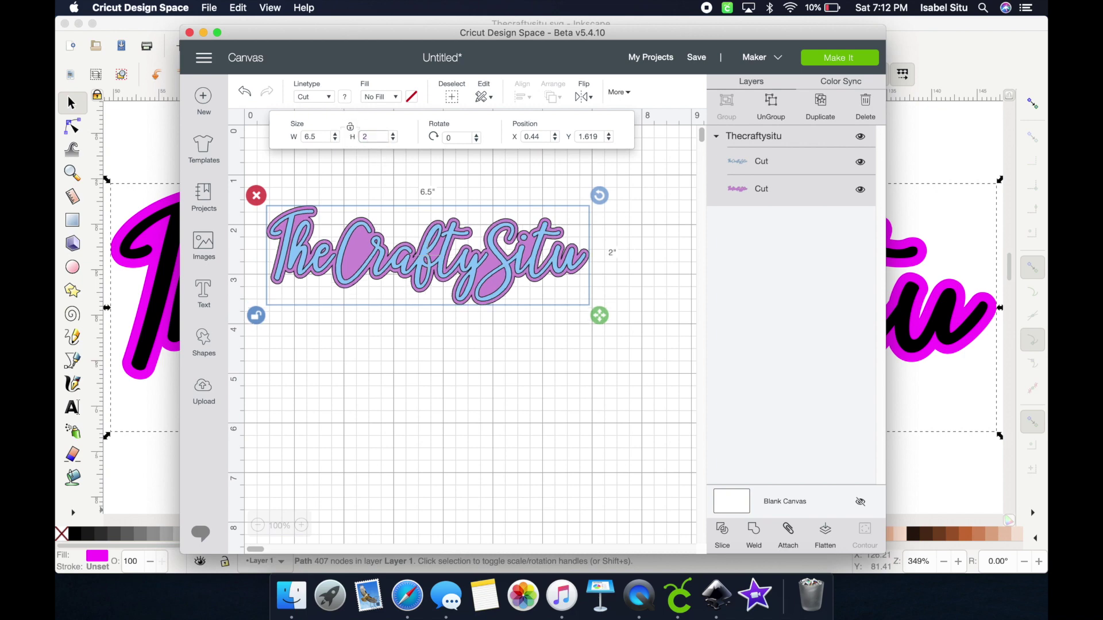
Step: Move the design to about x 0.93, y 1.98 inches, then toggle its proportion lock and deselect it
left_click_drag(437, 255, 462, 274)
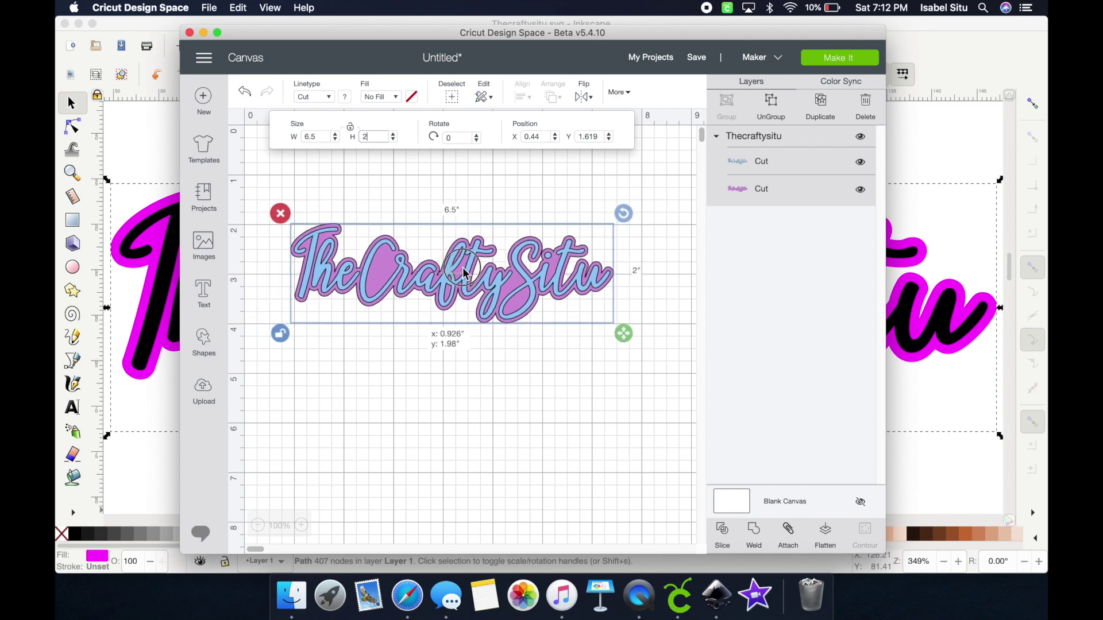
left_click(281, 334)
left_click(464, 417)
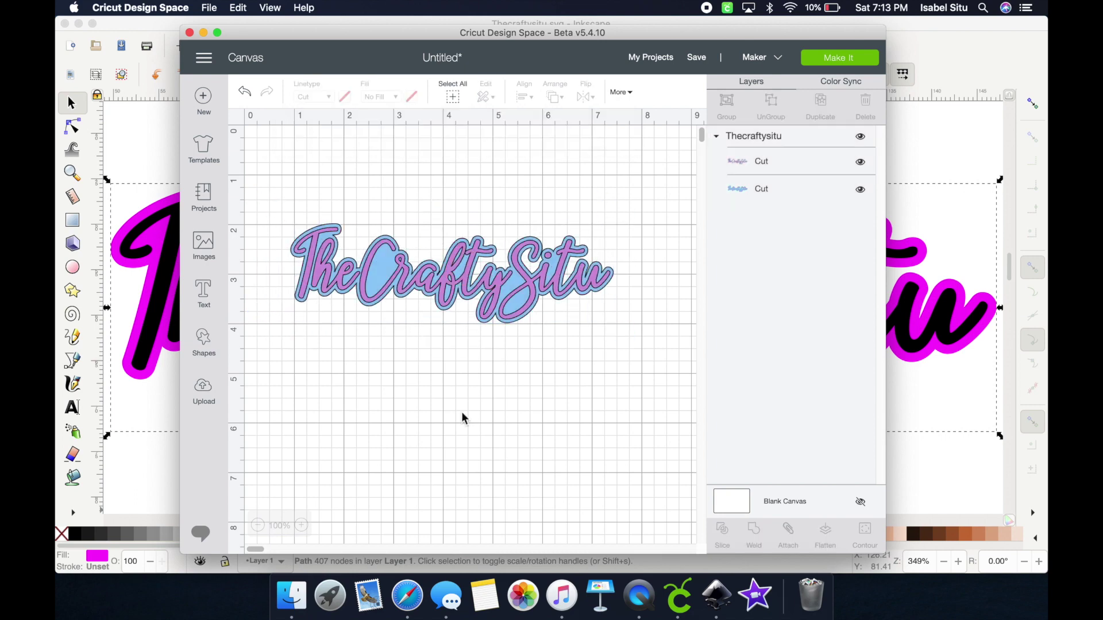
Step: Send the project to mat preparation for cutting
left_click(854, 58)
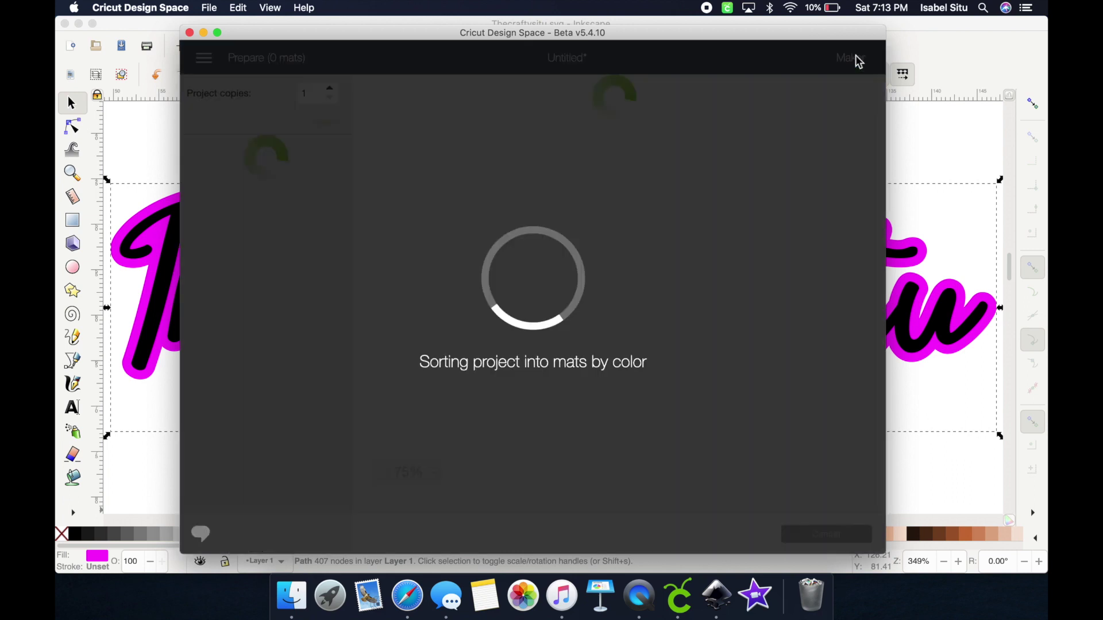